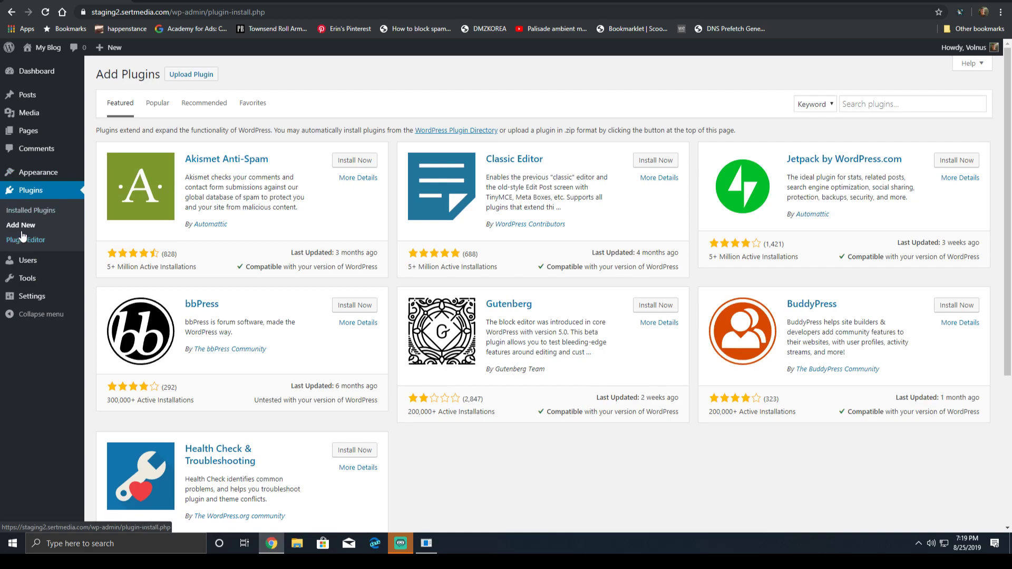
Search the plugin directory for "wp super", and install and activate the WP Super Cache plugin
{"action": "left_click", "coordinate": [852, 96]}
{"action": "type", "text": "wp super"}
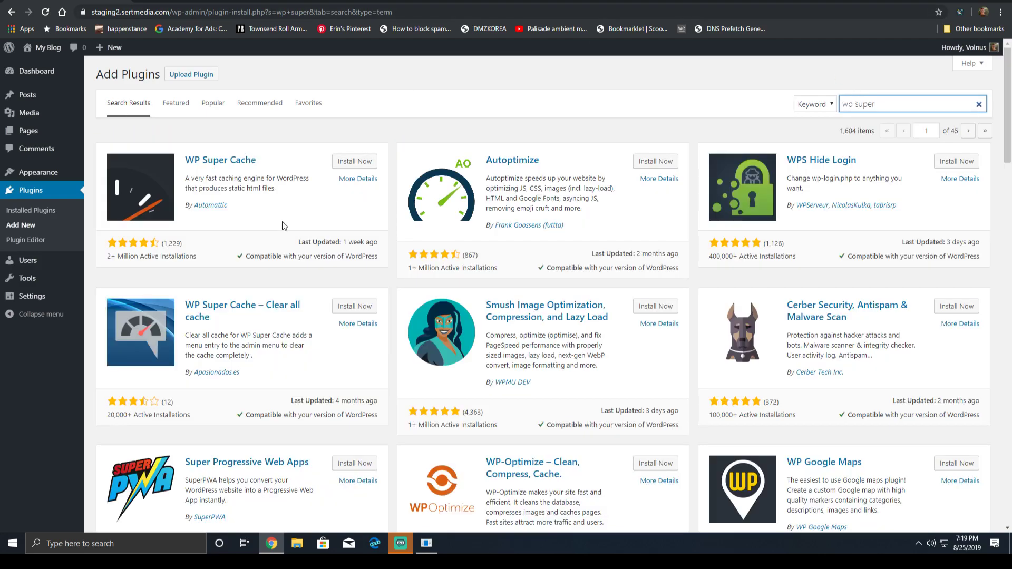
{"action": "left_click", "coordinate": [361, 163]}
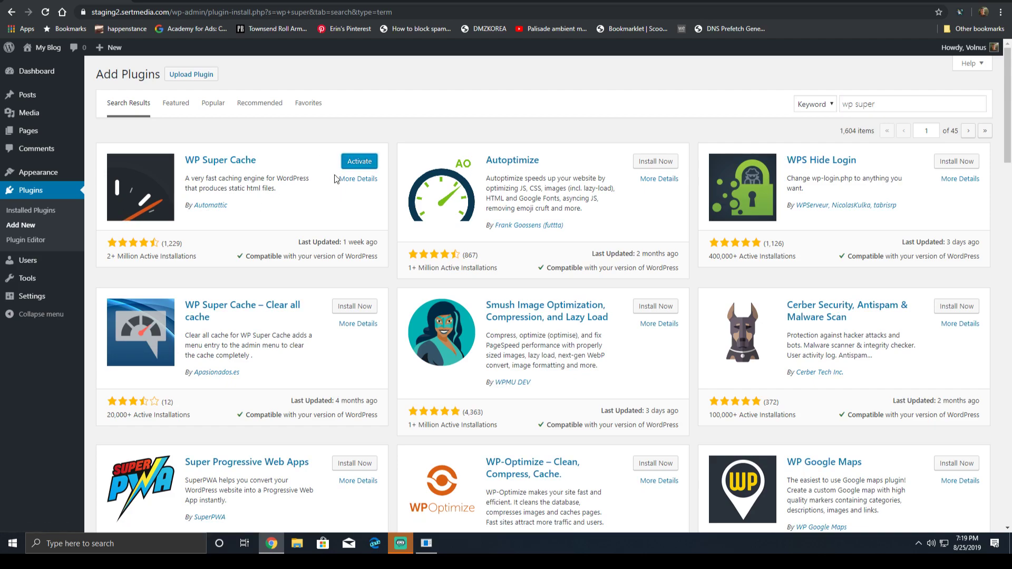
{"action": "left_click", "coordinate": [361, 163]}
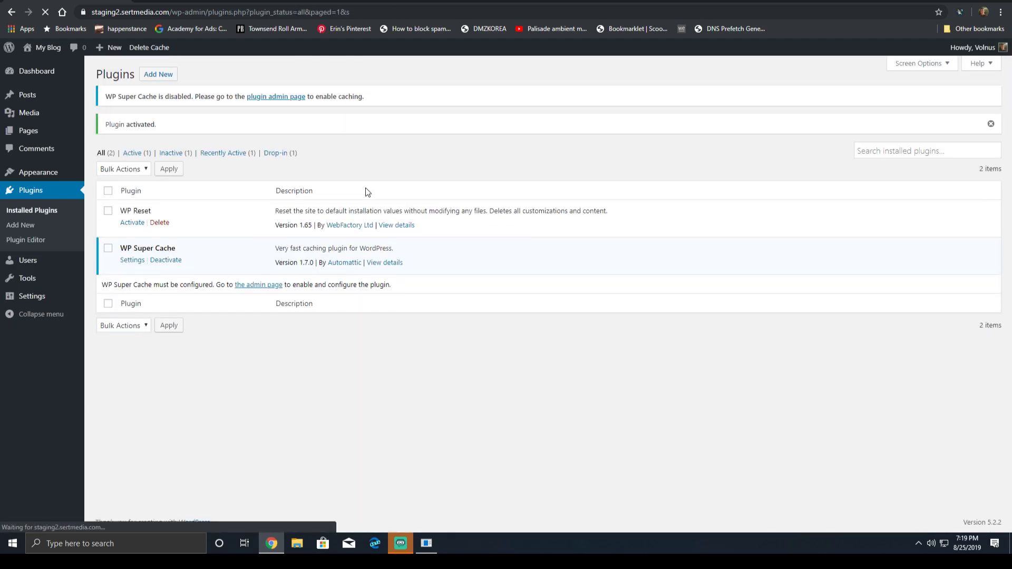
In the WP Super Cache settings, set caching to Caching On (Recommended) and update the status
{"action": "left_click", "coordinate": [135, 260]}
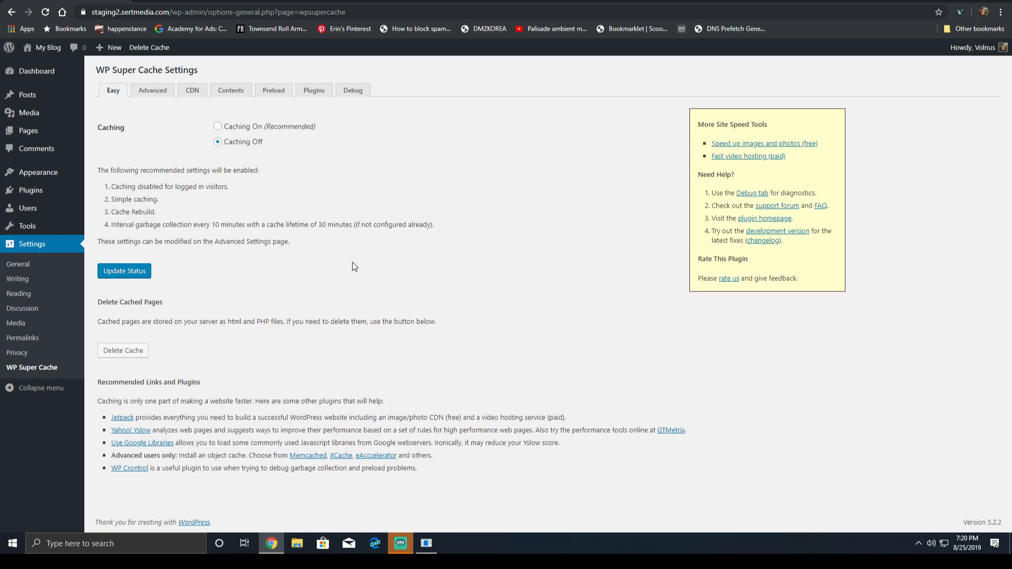
{"action": "left_click", "coordinate": [25, 369]}
{"action": "left_click", "coordinate": [252, 130]}
{"action": "left_click", "coordinate": [137, 277]}
Run the WP Super Cache cache test and review the fetched page copies and timestamps
{"action": "scroll", "coordinate": [369, 309], "scroll_direction": "down", "scroll_amount": 2}
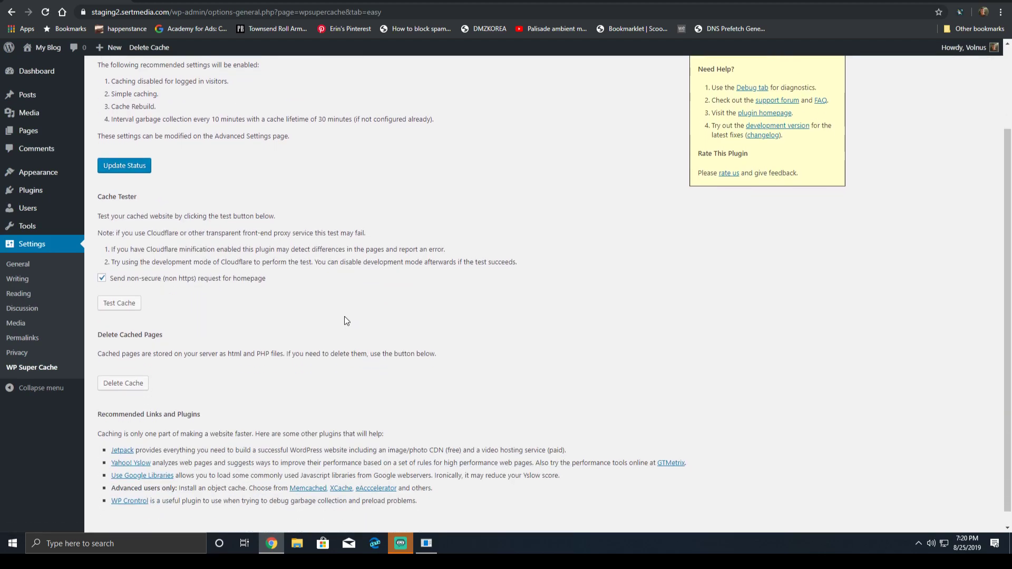
{"action": "left_click", "coordinate": [128, 312]}
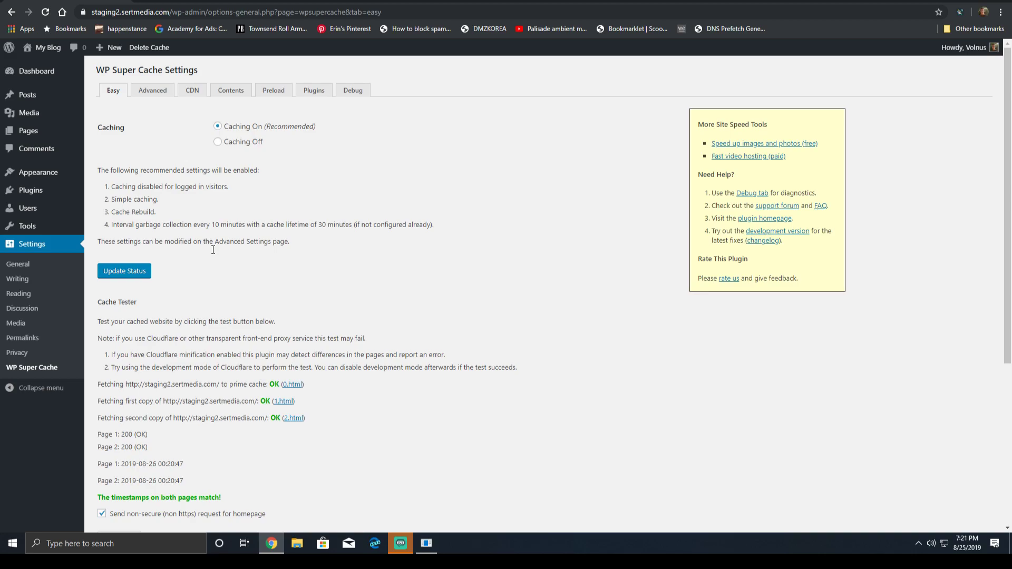
{"action": "scroll", "coordinate": [211, 248], "scroll_direction": "down", "scroll_amount": 5}
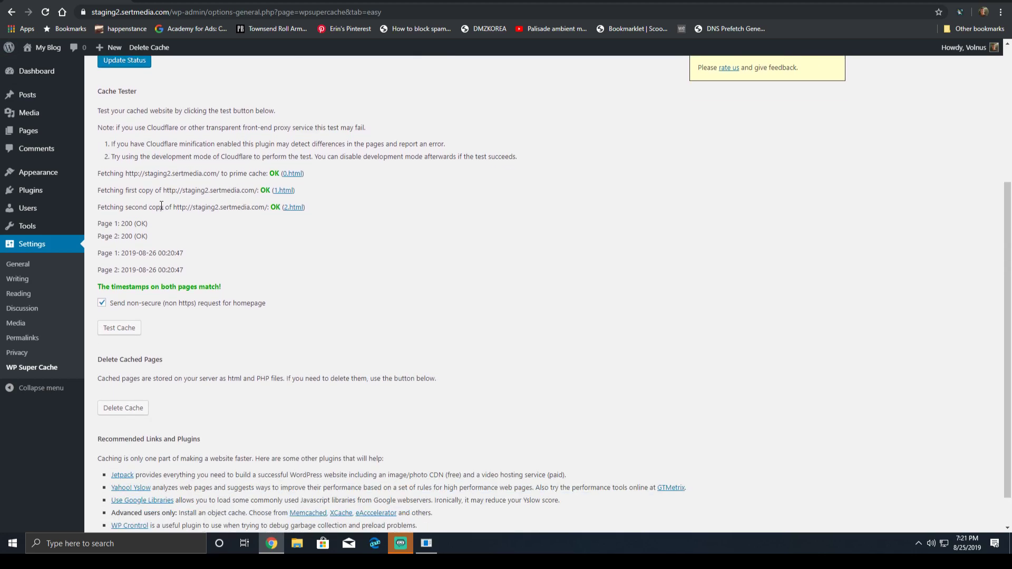
{"action": "scroll", "coordinate": [146, 189], "scroll_direction": "up", "scroll_amount": 5}
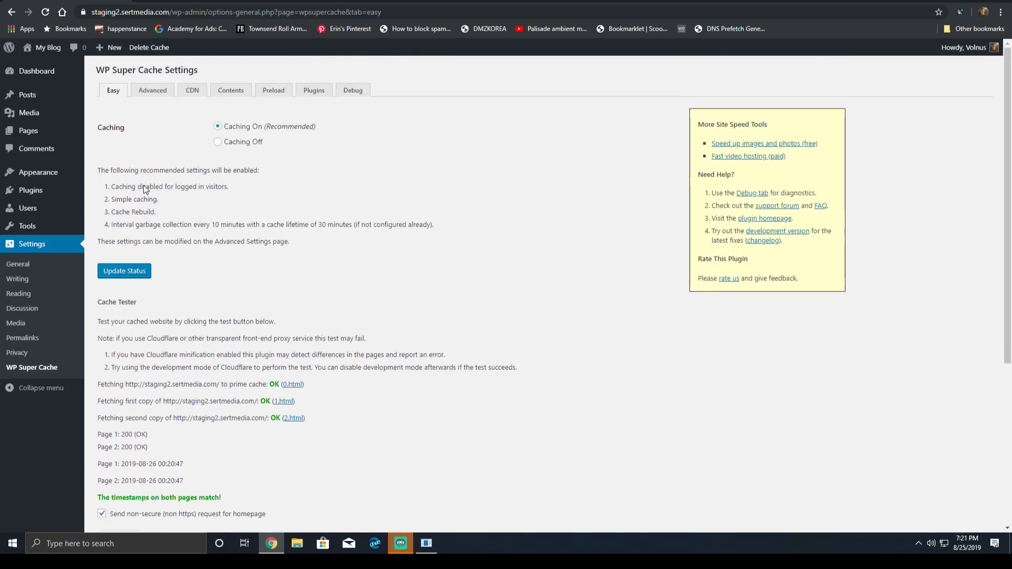
Review the advanced WP Super Cache settings and select Expert as the cache delivery method
{"action": "left_click", "coordinate": [146, 97]}
{"action": "scroll", "coordinate": [292, 121], "scroll_direction": "down", "scroll_amount": 15}
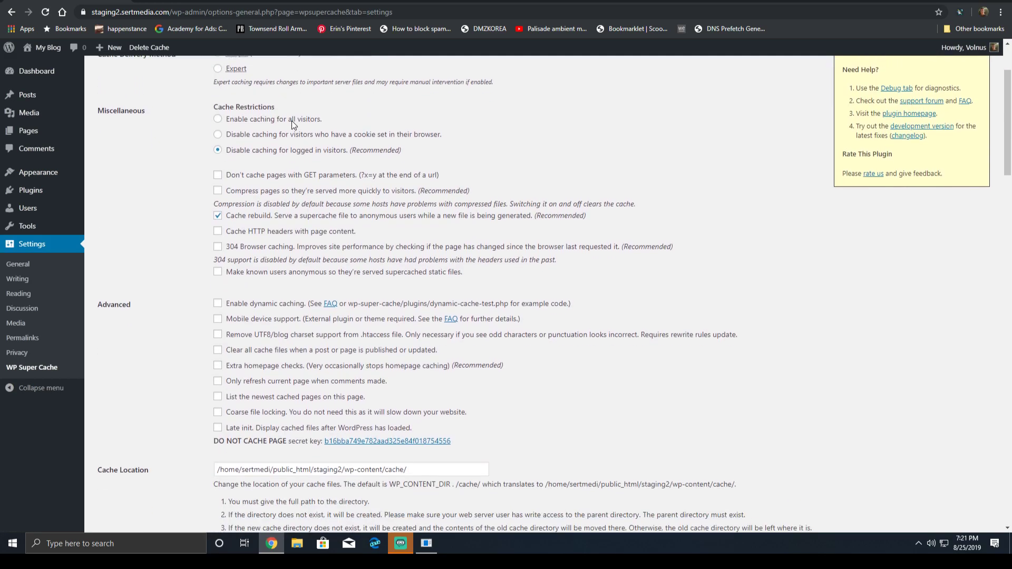
{"action": "scroll", "coordinate": [287, 117], "scroll_direction": "down", "scroll_amount": 15}
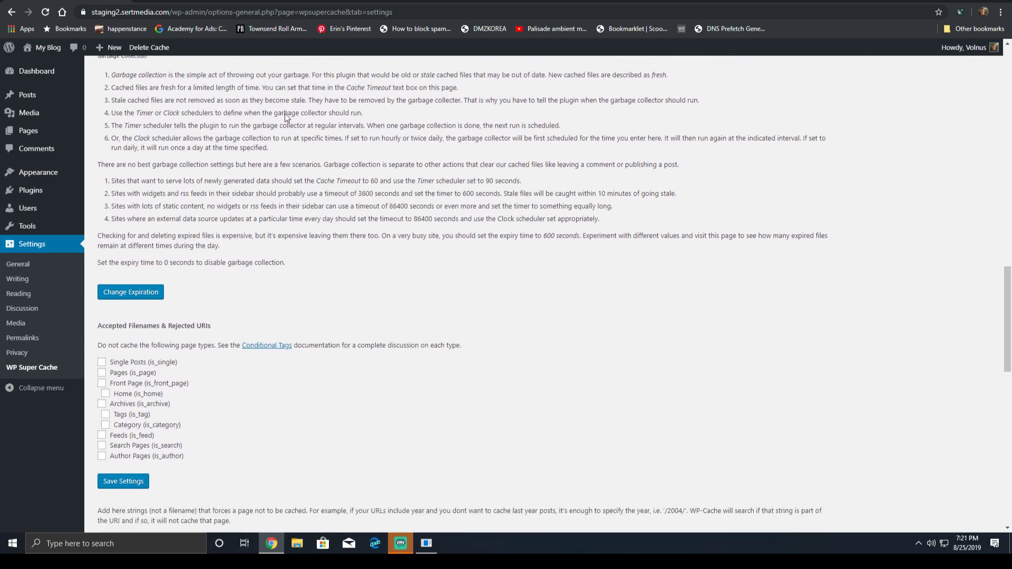
{"action": "scroll", "coordinate": [614, 319], "scroll_direction": "down", "scroll_amount": 3}
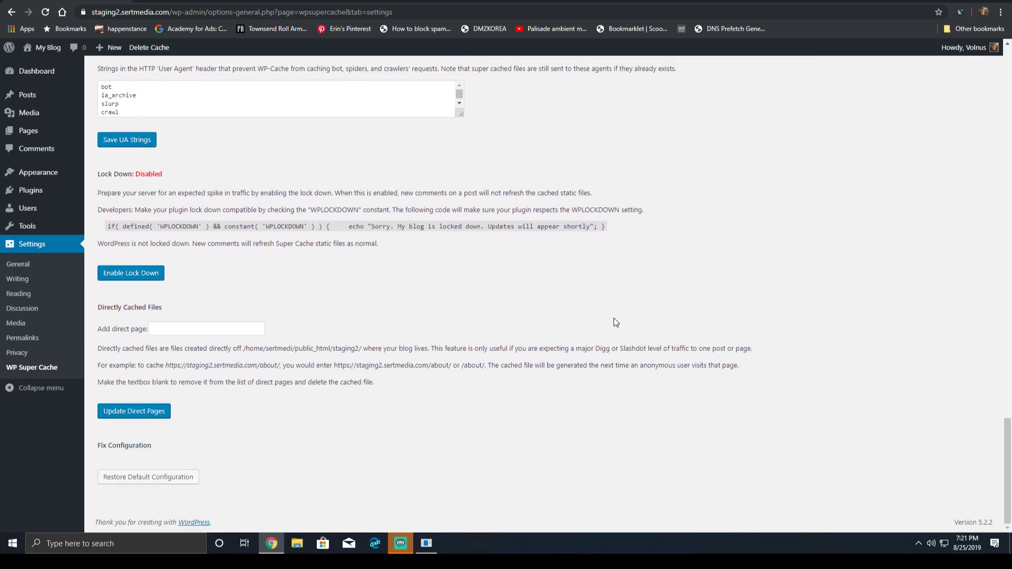
{"action": "scroll", "coordinate": [573, 340], "scroll_direction": "up", "scroll_amount": 20}
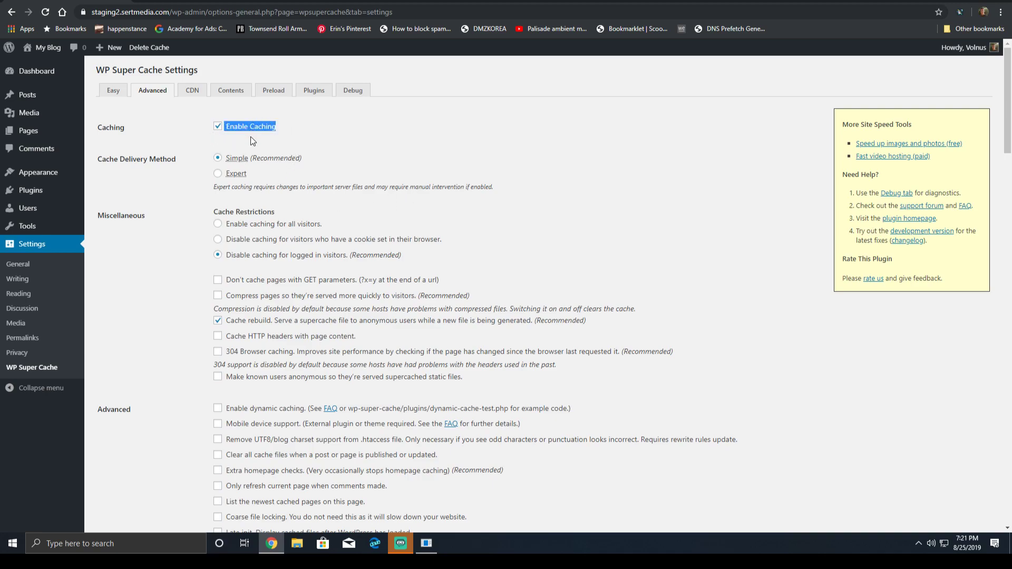
{"action": "triple_click", "coordinate": [176, 159]}
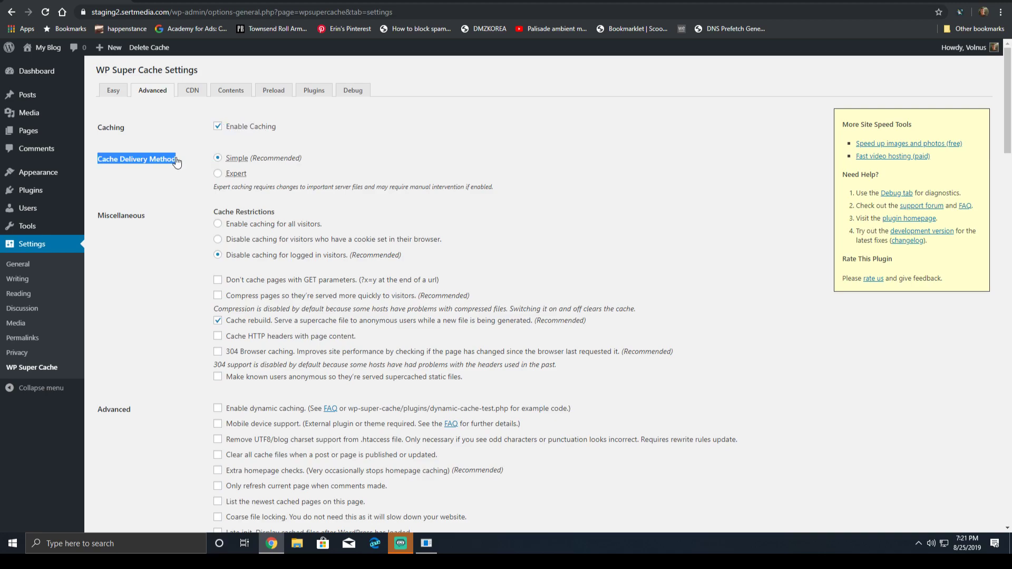
{"action": "double_click", "coordinate": [234, 159]}
{"action": "left_click", "coordinate": [224, 173]}
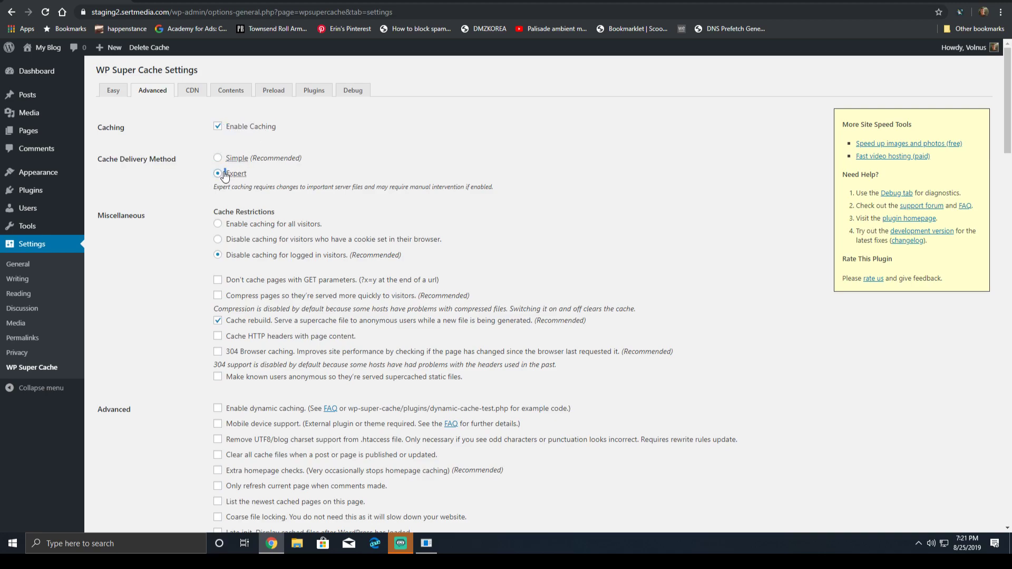
{"action": "triple_click", "coordinate": [406, 187]}
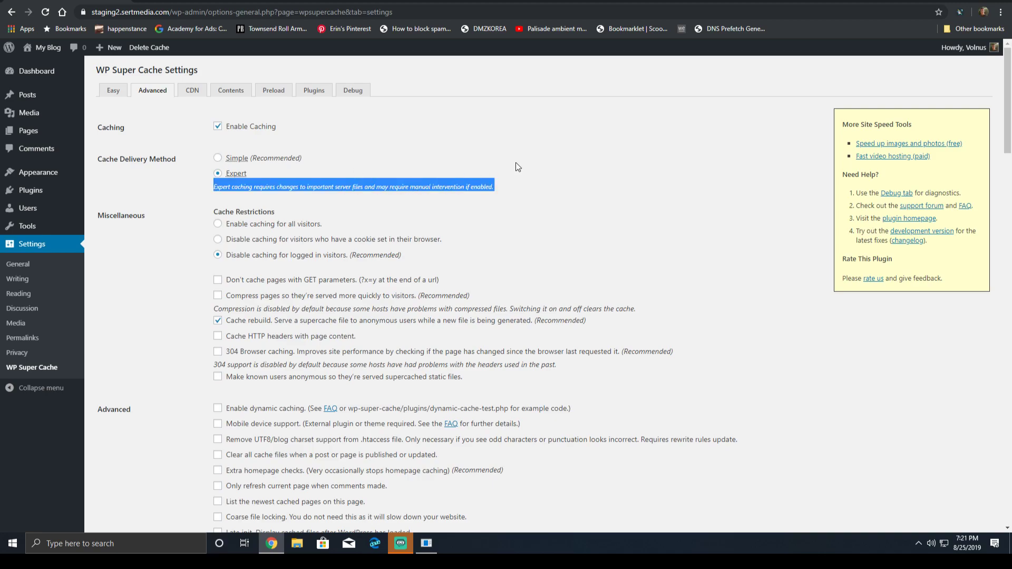
Try the cache restriction for visitors with a cookie, and reselect disabling caching for logged in visitors
{"action": "scroll", "coordinate": [526, 169], "scroll_direction": "down", "scroll_amount": 1}
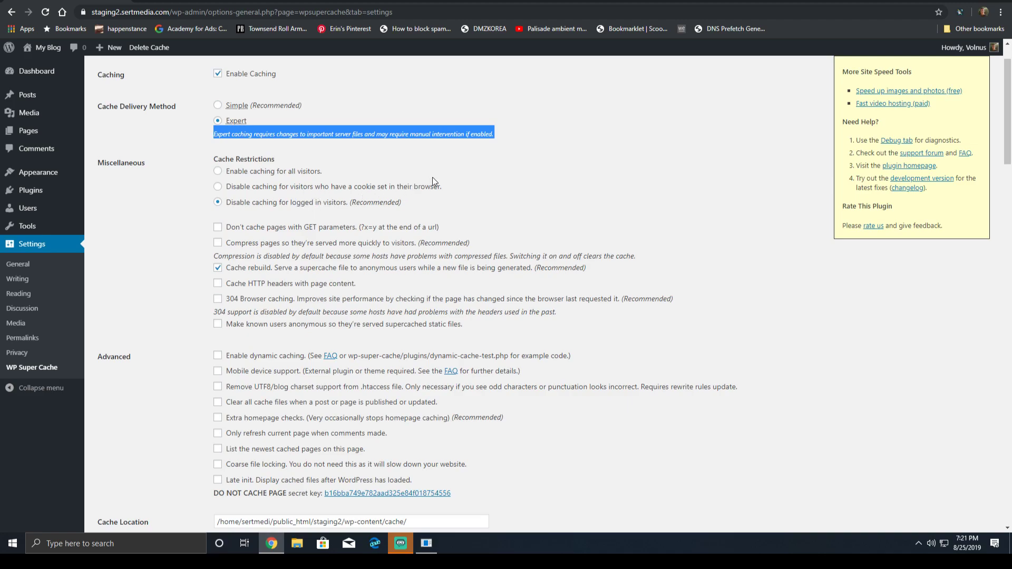
{"action": "left_click_drag", "start_coordinate": [461, 178], "coordinate": [328, 194]}
{"action": "left_click", "coordinate": [216, 194]}
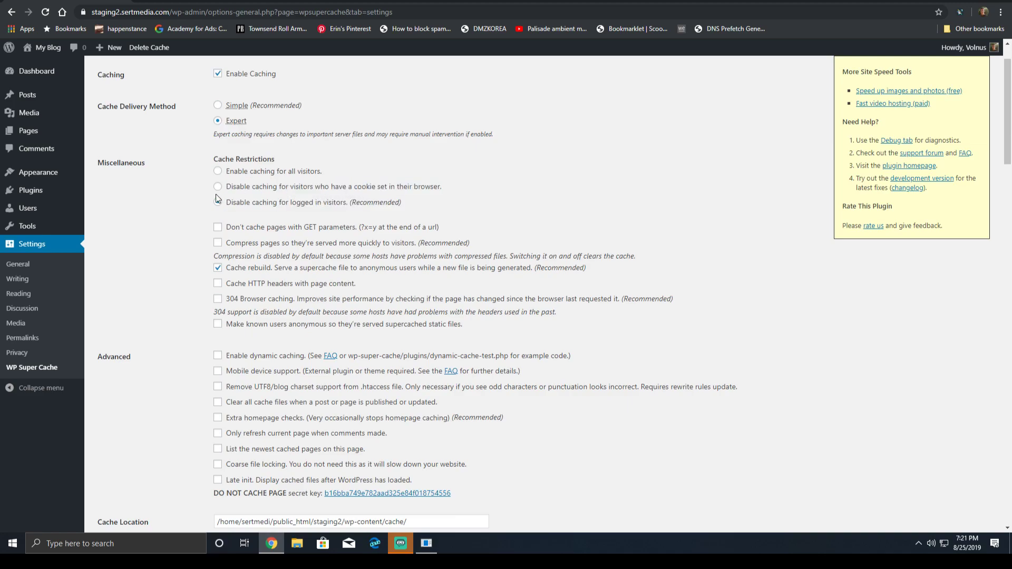
{"action": "left_click", "coordinate": [218, 188]}
{"action": "left_click", "coordinate": [219, 203]}
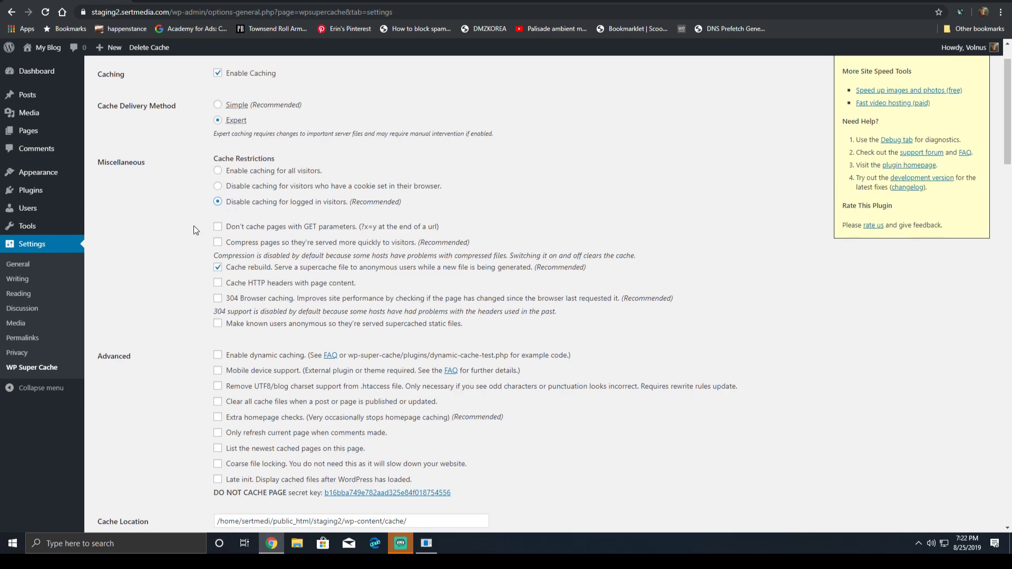
Open the blog's front page and load it with the GET parameter ?s=1 added to its address
{"action": "scroll", "coordinate": [194, 225], "scroll_direction": "down", "scroll_amount": 2}
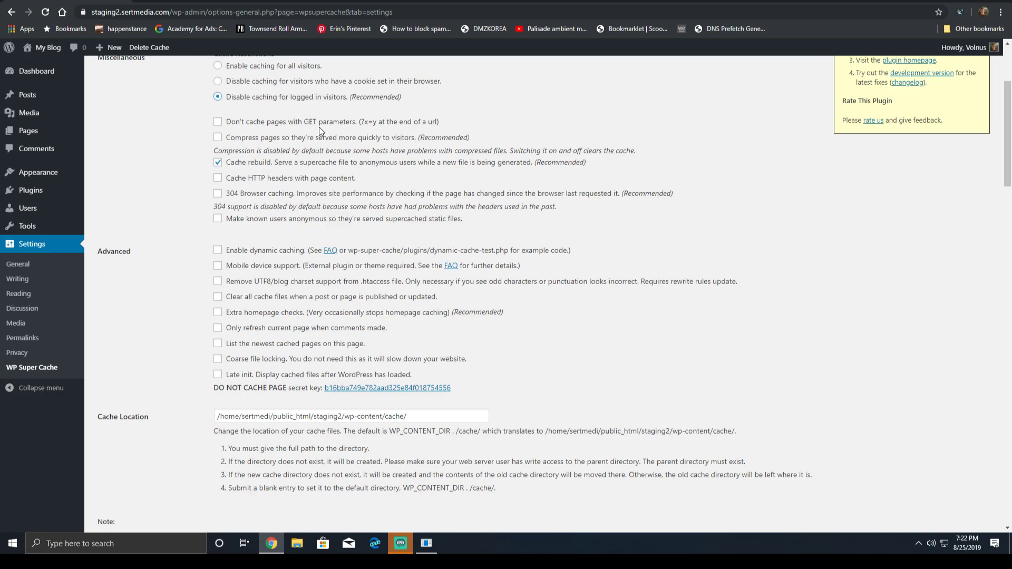
{"action": "left_click", "coordinate": [48, 47]}
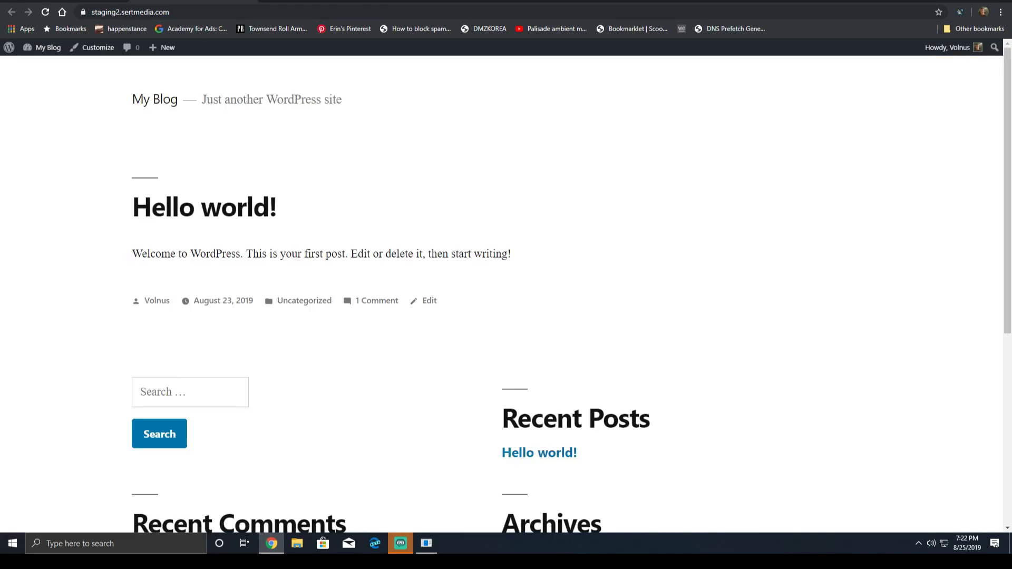
{"action": "left_click", "coordinate": [396, 12]}
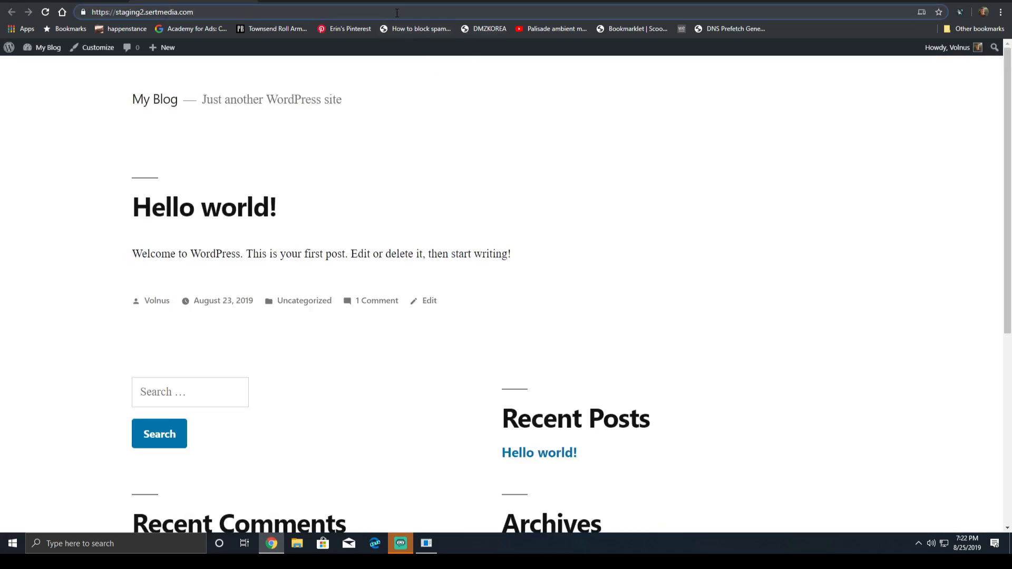
{"action": "type", "text": "?s=1"}
{"action": "key", "text": "Return"}
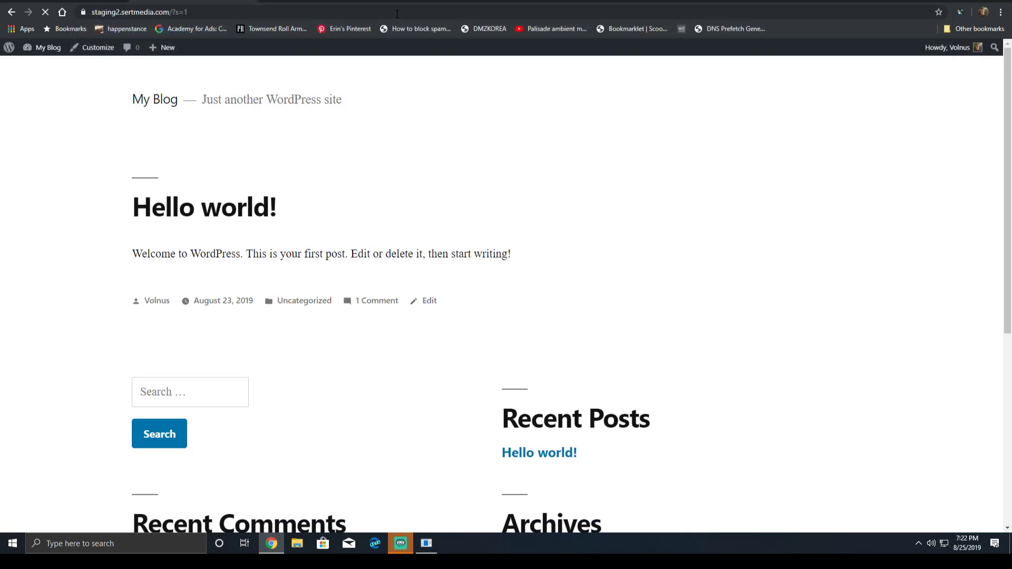
{"action": "scroll", "coordinate": [321, 226], "scroll_direction": "down", "scroll_amount": 6}
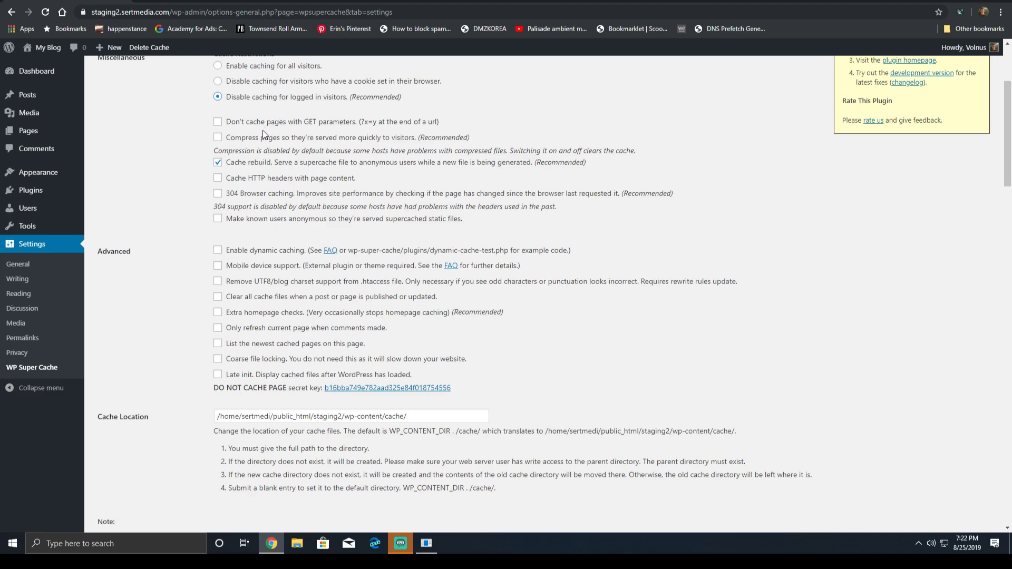
In the miscellaneous cache options, enable not caching pages with GET parameters and compressing pages for visitors
{"action": "left_click", "coordinate": [290, 114]}
{"action": "double_click", "coordinate": [280, 142]}
{"action": "left_click", "coordinate": [280, 142]}
Enable caching HTTP headers with page content and 304 browser caching in the miscellaneous options
{"action": "scroll", "coordinate": [341, 159], "scroll_direction": "down", "scroll_amount": 1}
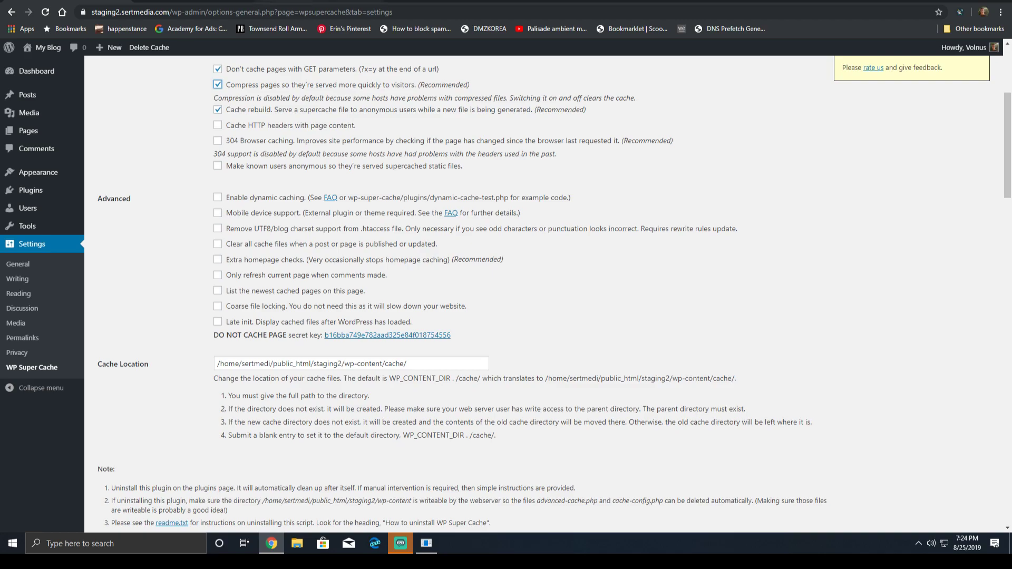
{"action": "left_click_drag", "start_coordinate": [313, 131], "coordinate": [337, 130]}
{"action": "double_click", "coordinate": [327, 128]}
{"action": "triple_click", "coordinate": [327, 131]}
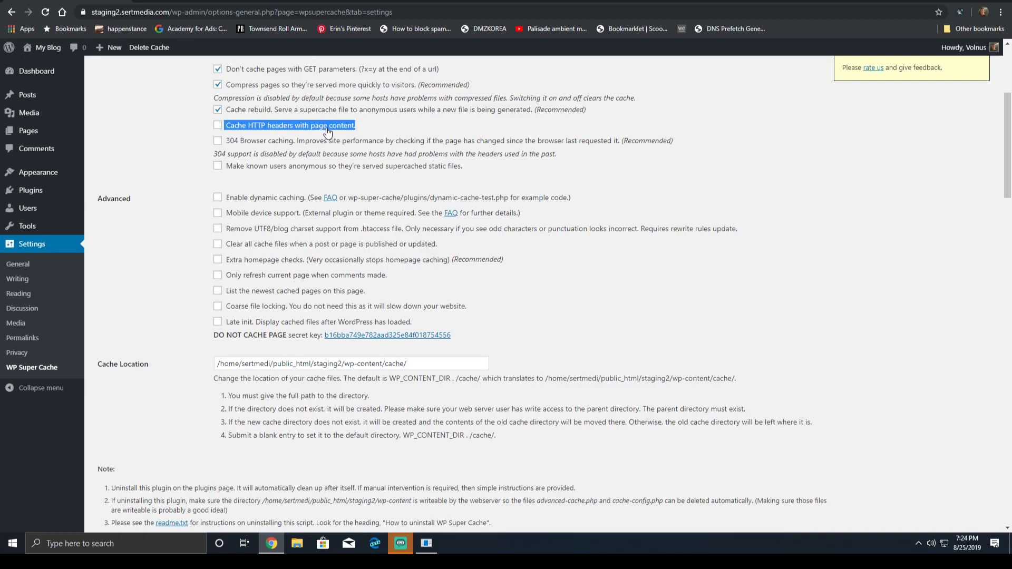
{"action": "double_click", "coordinate": [327, 129]}
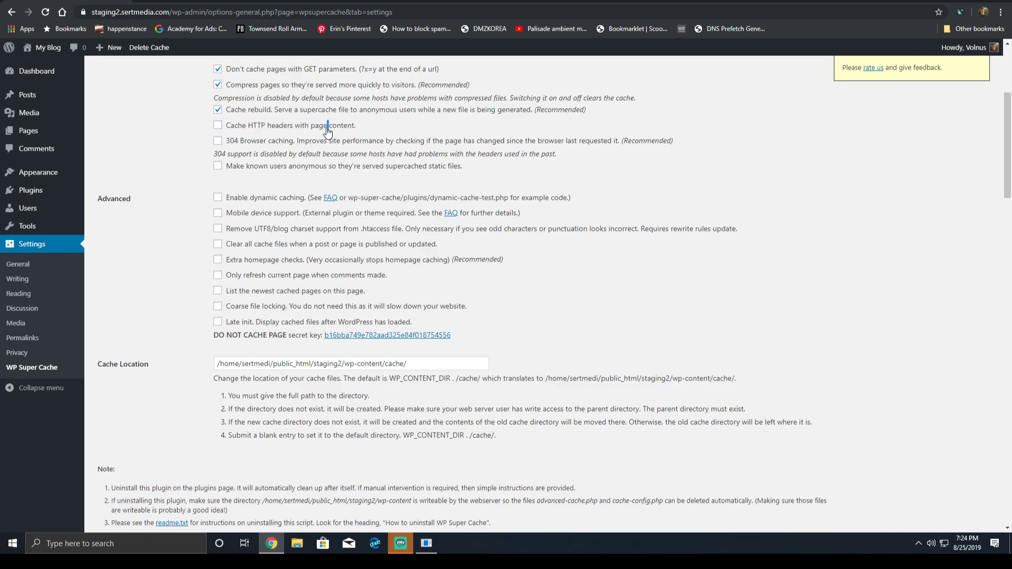
{"action": "left_click", "coordinate": [327, 131]}
{"action": "left_click", "coordinate": [218, 141]}
Open the FAQ linked from the dynamic caching option, search it for "dynamic", and read about keeping page parts dynamic
{"action": "scroll", "coordinate": [367, 172], "scroll_direction": "up", "scroll_amount": 3}
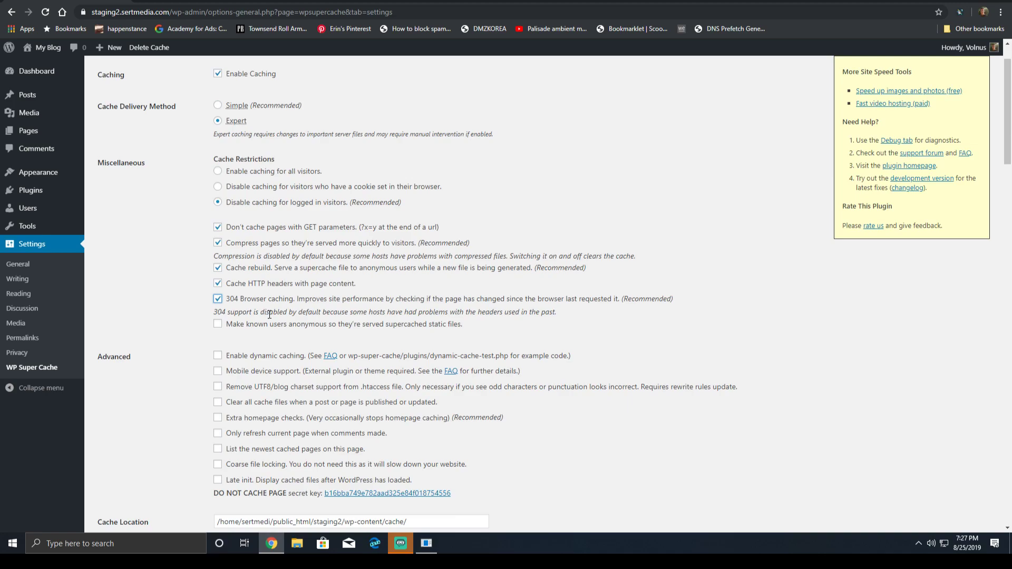
{"action": "scroll", "coordinate": [262, 334], "scroll_direction": "down", "scroll_amount": 1}
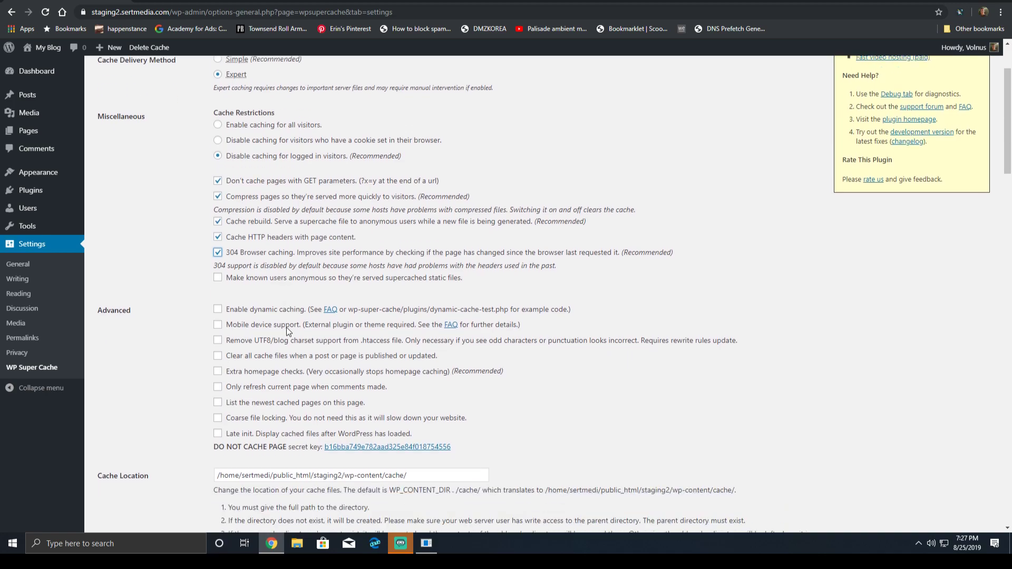
{"action": "scroll", "coordinate": [257, 339], "scroll_direction": "down", "scroll_amount": 1}
{"action": "scroll", "coordinate": [174, 253], "scroll_direction": "up", "scroll_amount": 1}
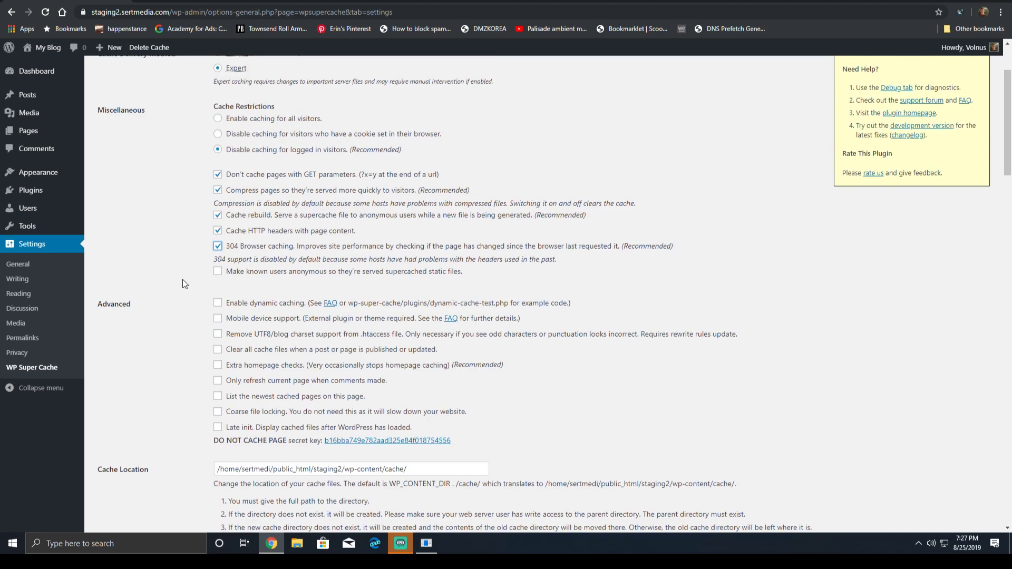
{"action": "left_click", "coordinate": [329, 303]}
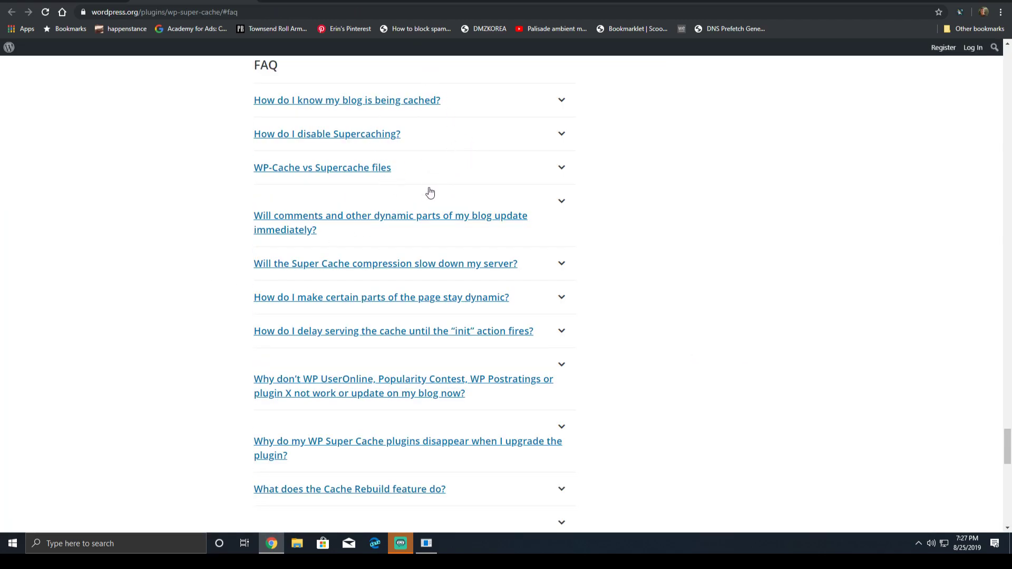
{"action": "left_click", "coordinate": [458, 217]}
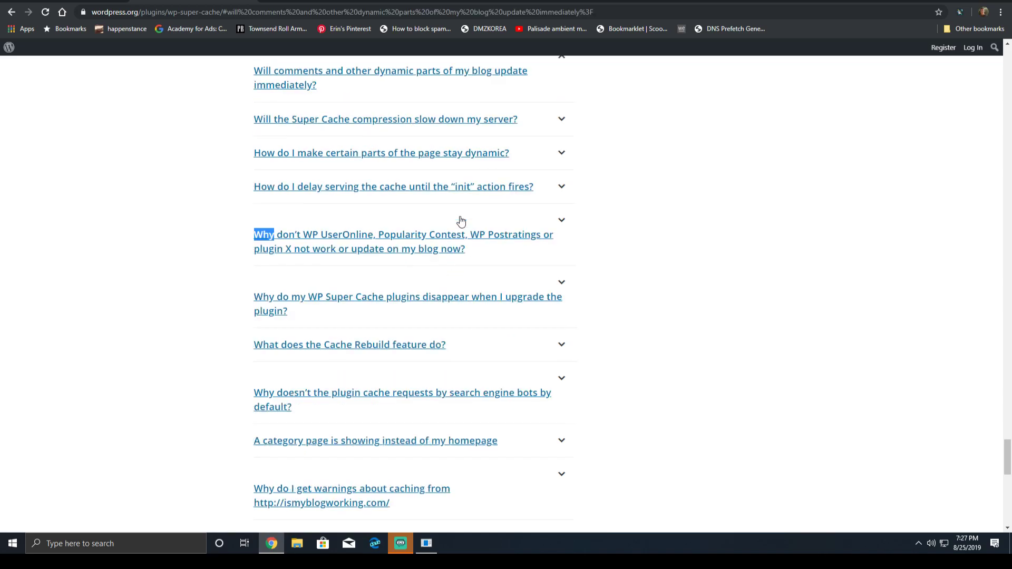
{"action": "key", "text": "ctrl+f"}
{"action": "type", "text": "dynamic"}
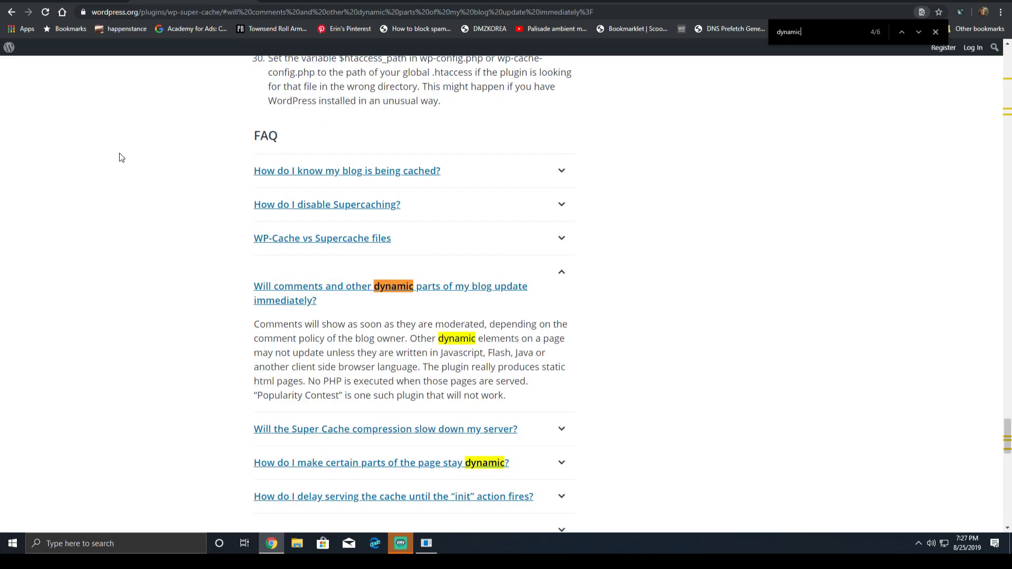
{"action": "scroll", "coordinate": [322, 226], "scroll_direction": "down", "scroll_amount": 5}
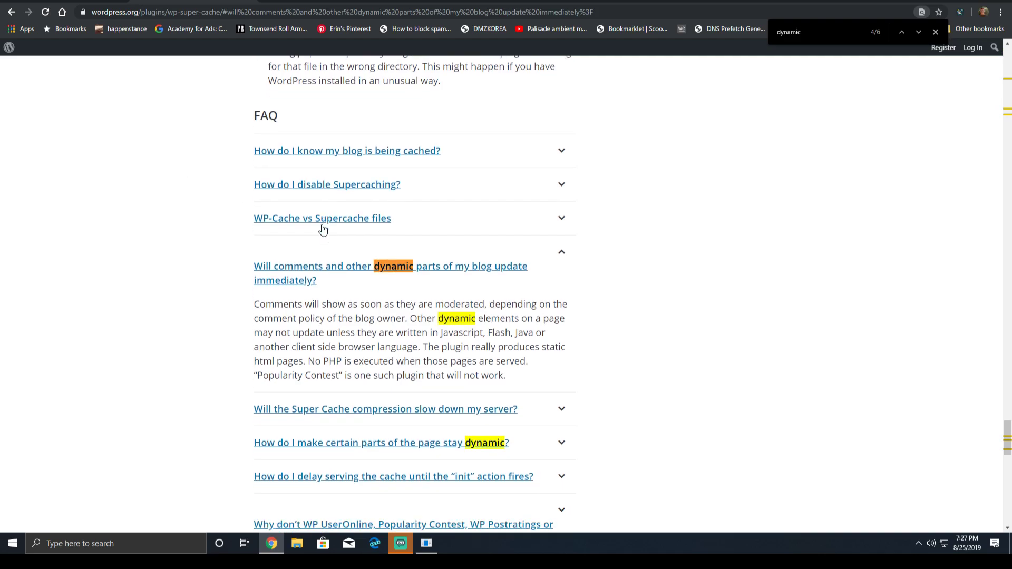
{"action": "left_click", "coordinate": [405, 197]}
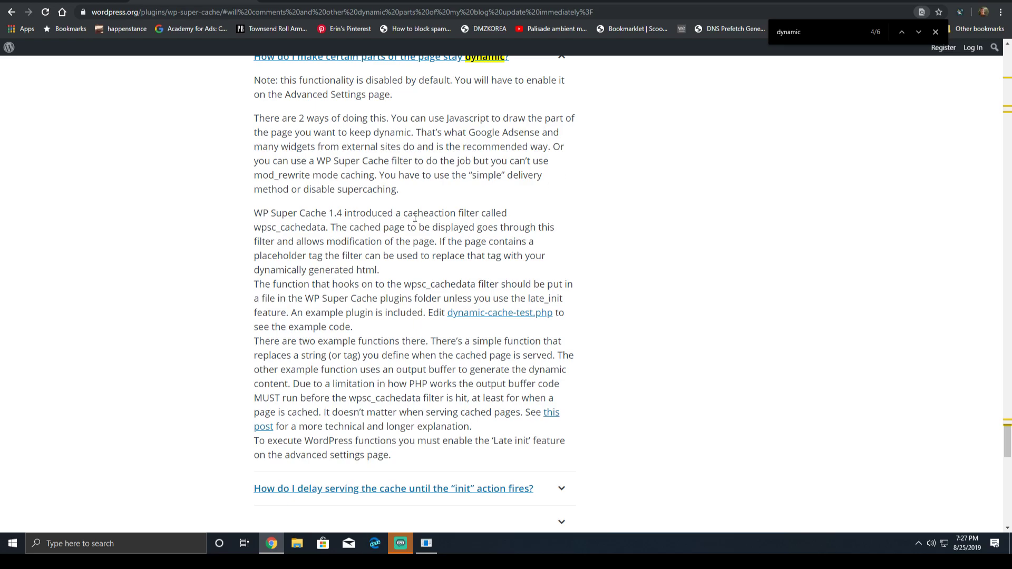
{"action": "scroll", "coordinate": [289, 247], "scroll_direction": "down", "scroll_amount": 12}
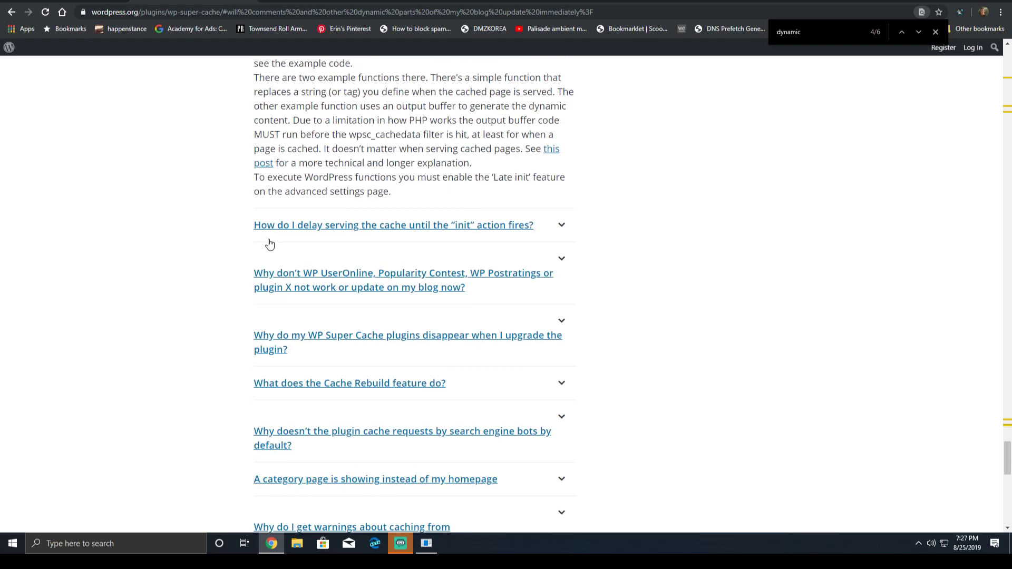
Open the FAQ linked from the mobile device support option, search it for "mobile", and read about serving cached mobile pages
{"action": "scroll", "coordinate": [289, 246], "scroll_direction": "down", "scroll_amount": 4}
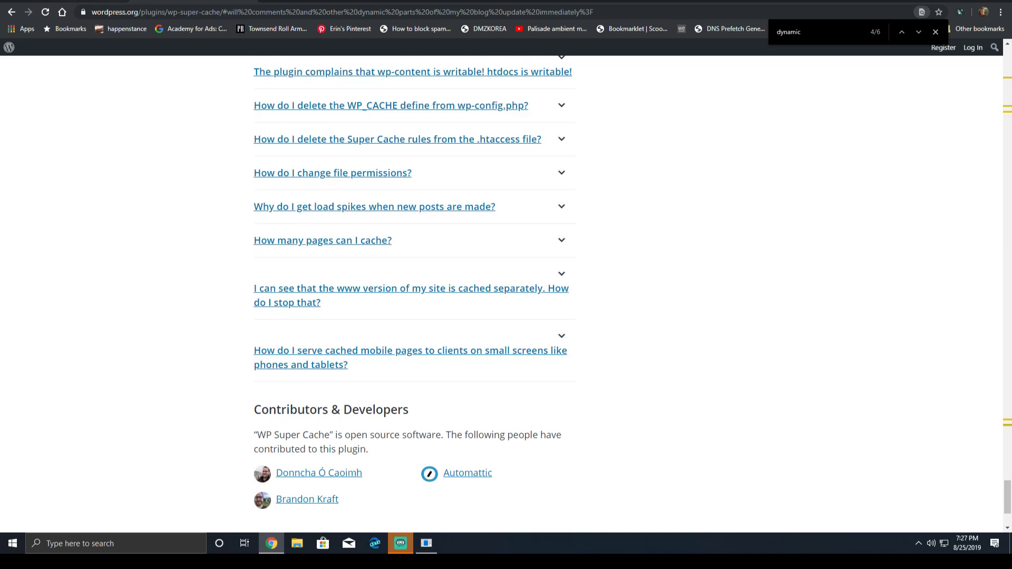
{"action": "left_click", "coordinate": [101, 1]}
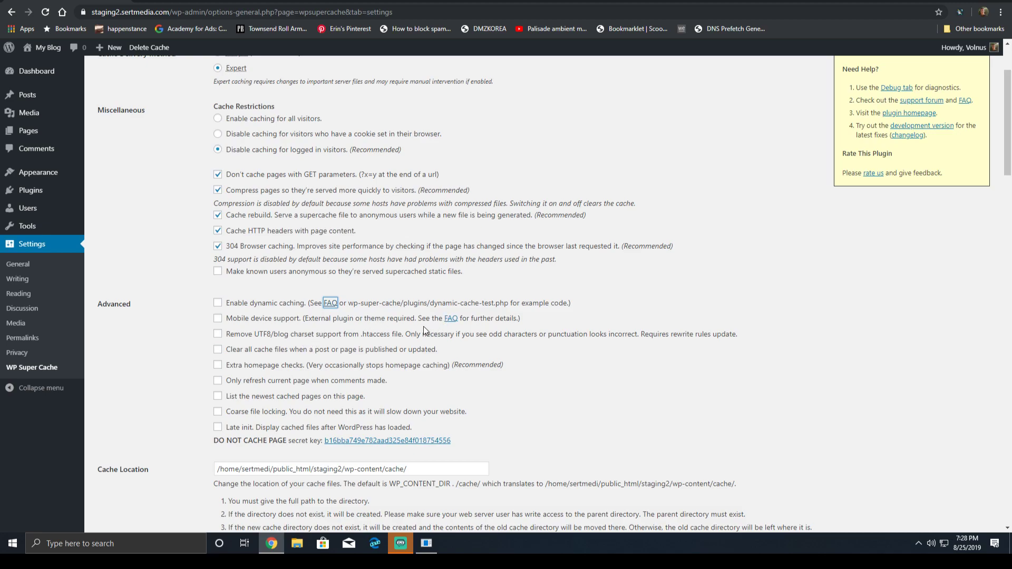
{"action": "left_click", "coordinate": [454, 318]}
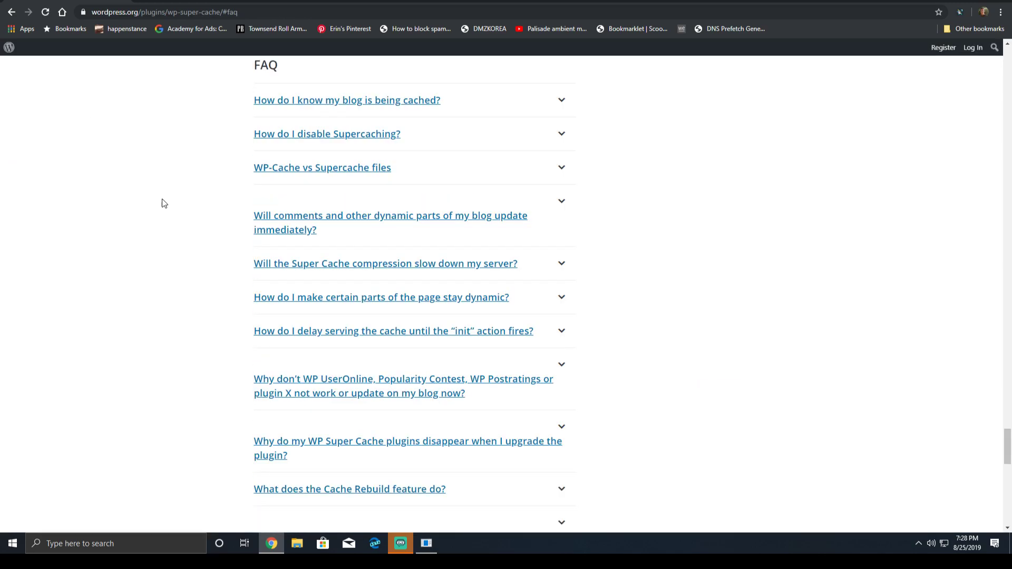
{"action": "key", "text": "ctrl+f"}
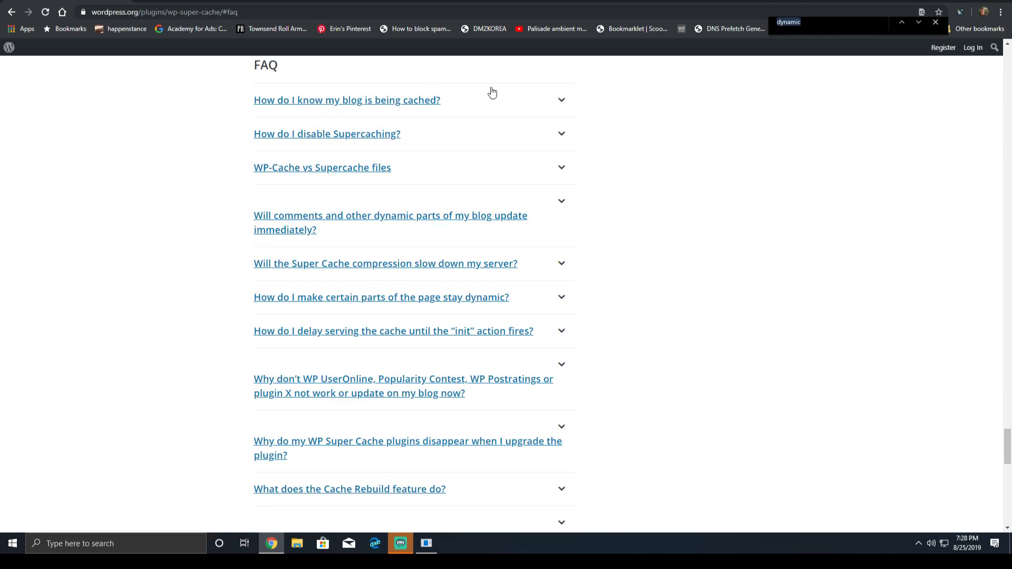
{"action": "type", "text": "mobile"}
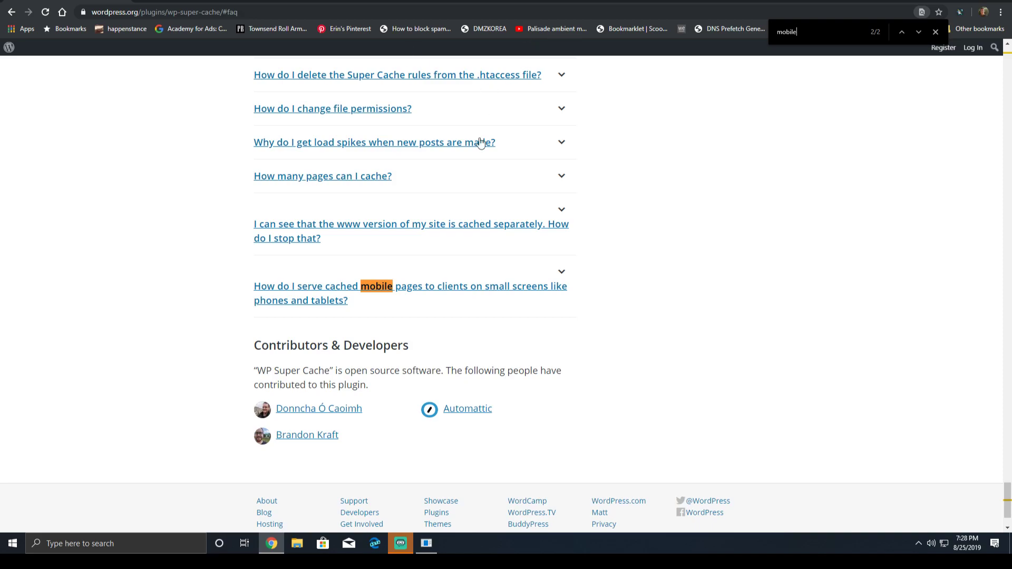
{"action": "left_click", "coordinate": [424, 276]}
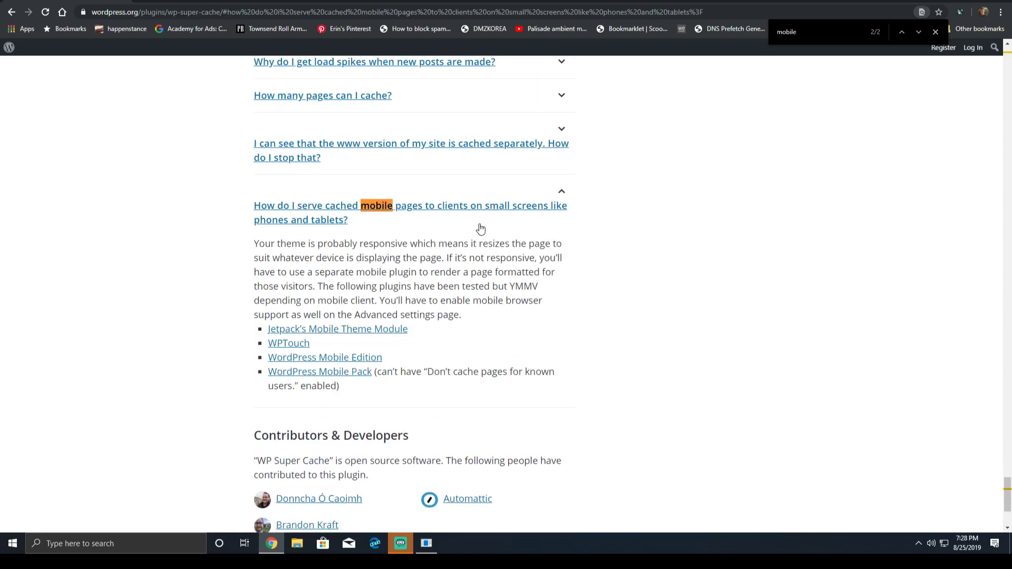
{"action": "left_click_drag", "start_coordinate": [243, 249], "coordinate": [348, 300]}
{"action": "left_click_drag", "start_coordinate": [462, 315], "coordinate": [264, 219]}
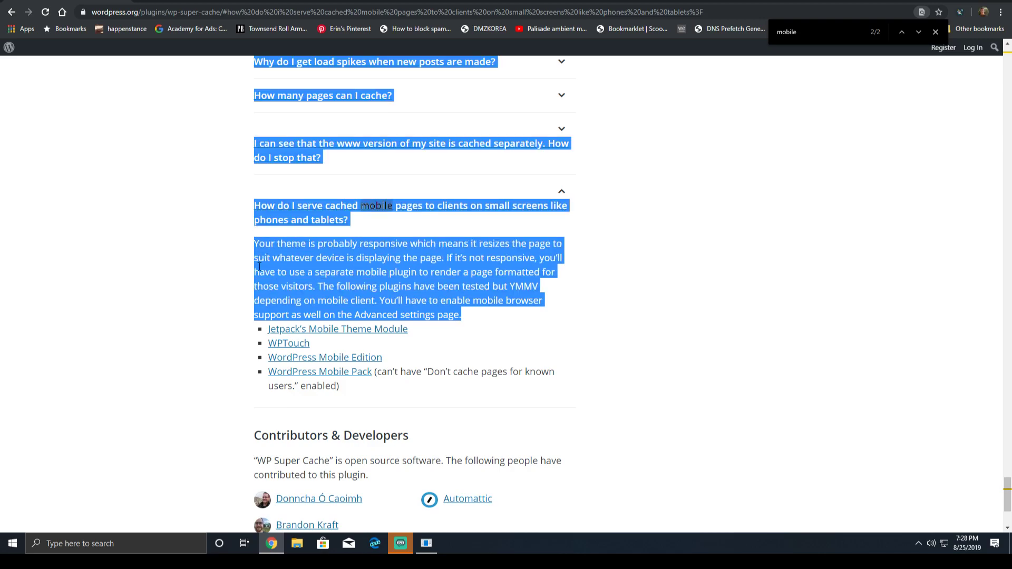
{"action": "left_click", "coordinate": [12, 12]}
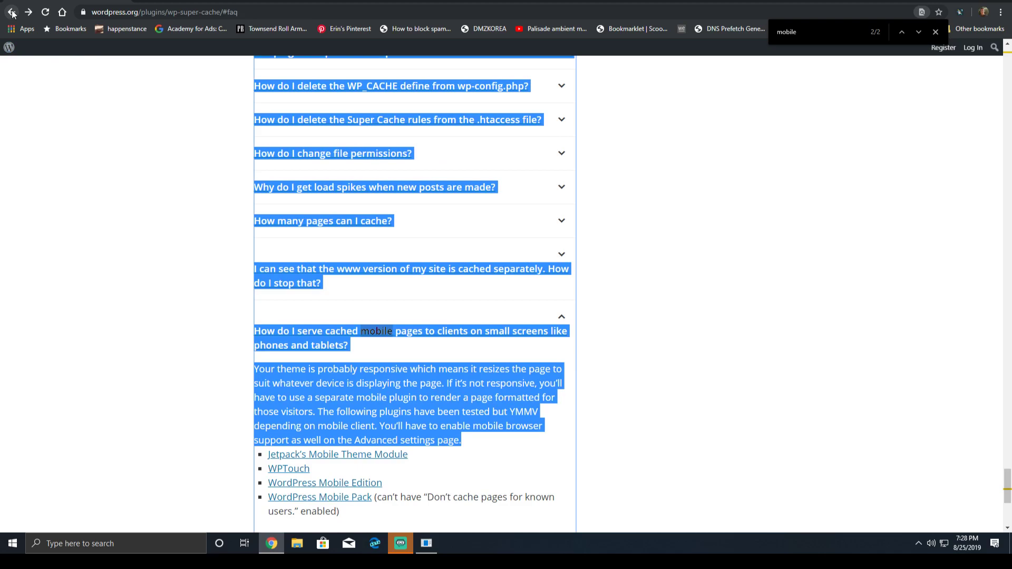
{"action": "left_click", "coordinate": [12, 13]}
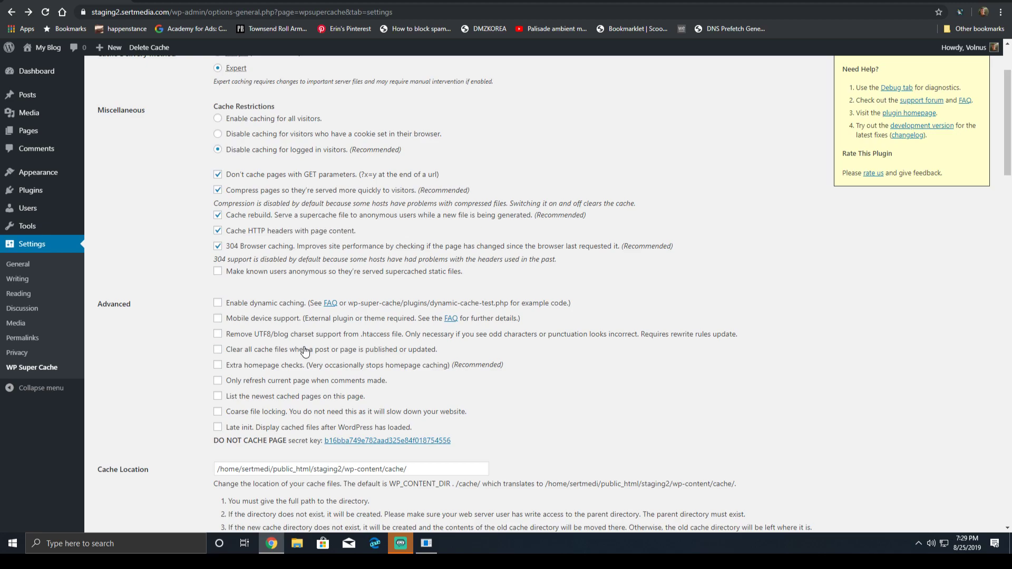
In the advanced cache options, enable extra homepage checks and refreshing only the current page when comments are made
{"action": "scroll", "coordinate": [306, 350], "scroll_direction": "down", "scroll_amount": 2}
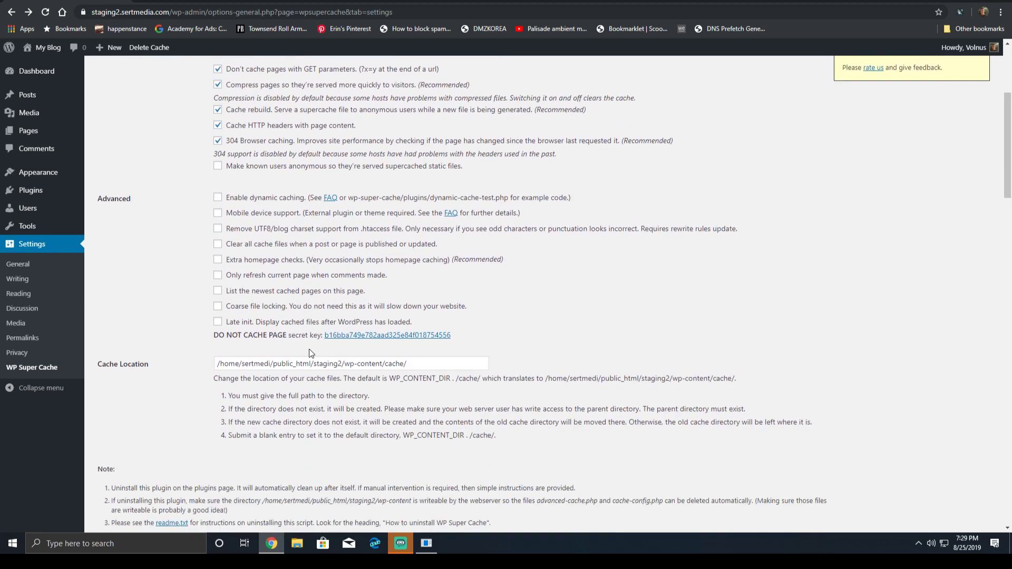
{"action": "double_click", "coordinate": [442, 263]}
{"action": "left_click", "coordinate": [442, 263]}
{"action": "double_click", "coordinate": [259, 275]}
{"action": "left_click", "coordinate": [259, 275]}
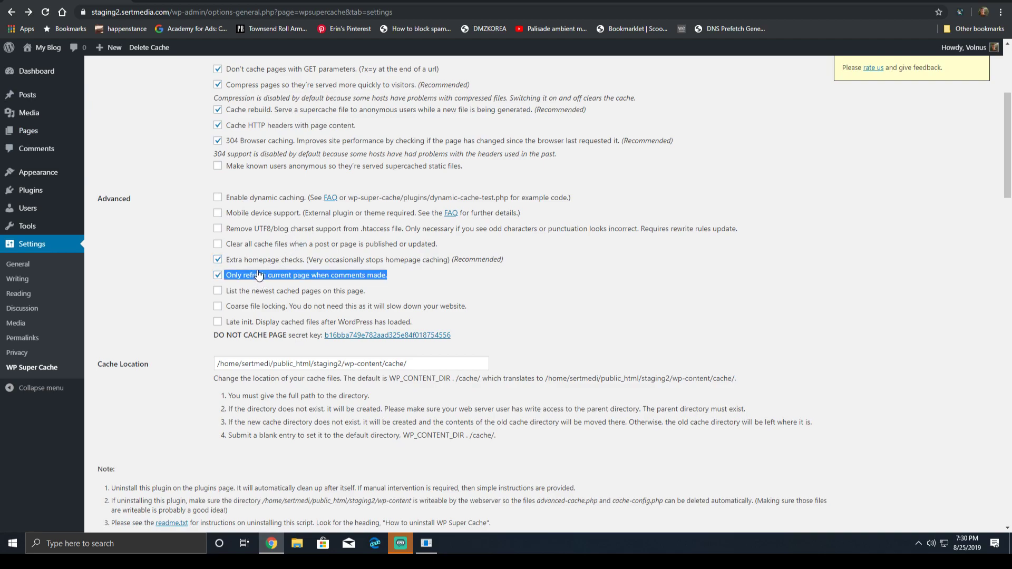
{"action": "left_click", "coordinate": [148, 315]}
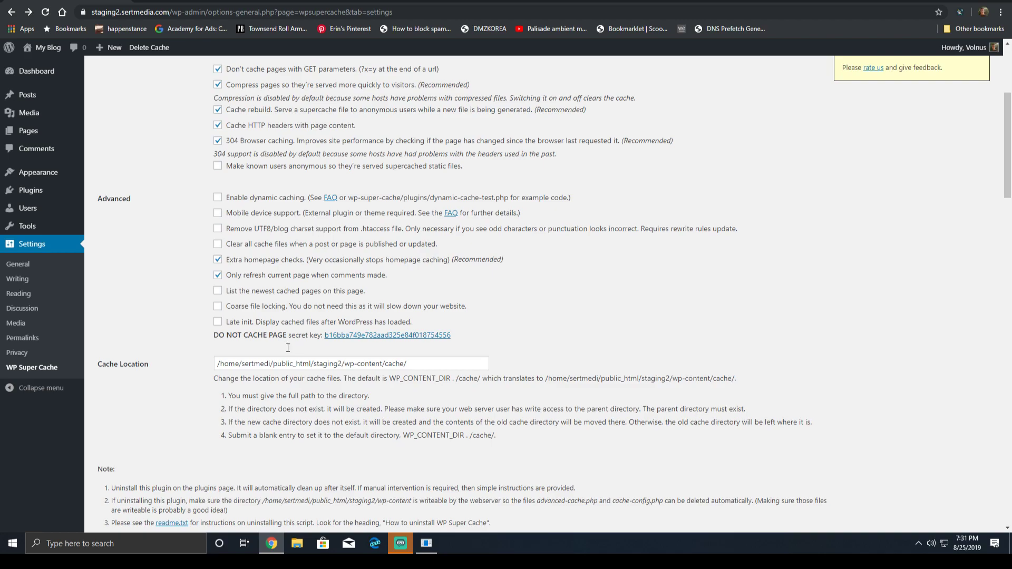
{"action": "left_click", "coordinate": [317, 296]}
{"action": "left_click", "coordinate": [291, 294]}
{"action": "left_click", "coordinate": [160, 298]}
Set the garbage collection scheduler to the clock option at 23:00 with a Once Daily interval
{"action": "scroll", "coordinate": [369, 316], "scroll_direction": "down", "scroll_amount": 3}
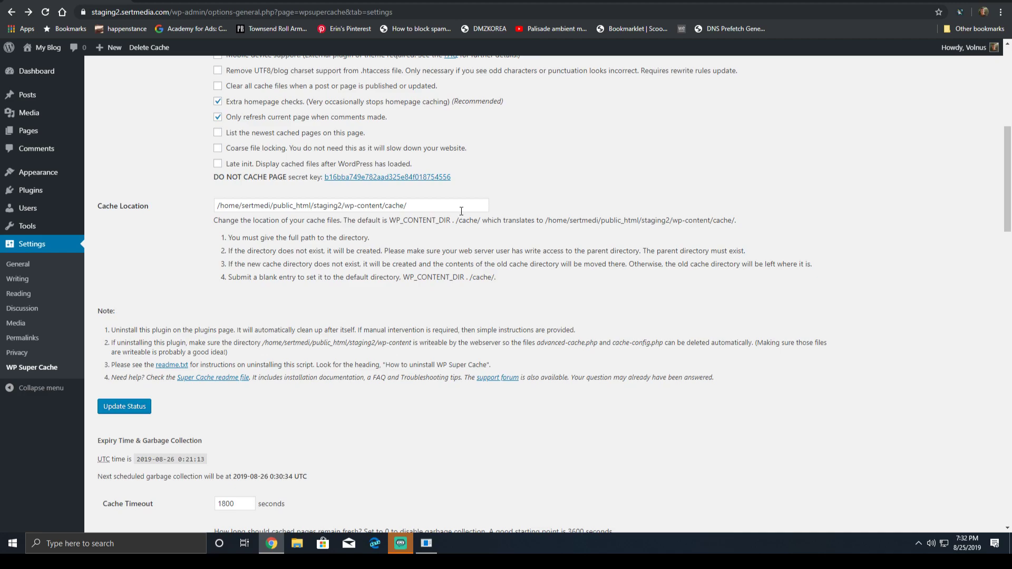
{"action": "scroll", "coordinate": [479, 198], "scroll_direction": "down", "scroll_amount": 3}
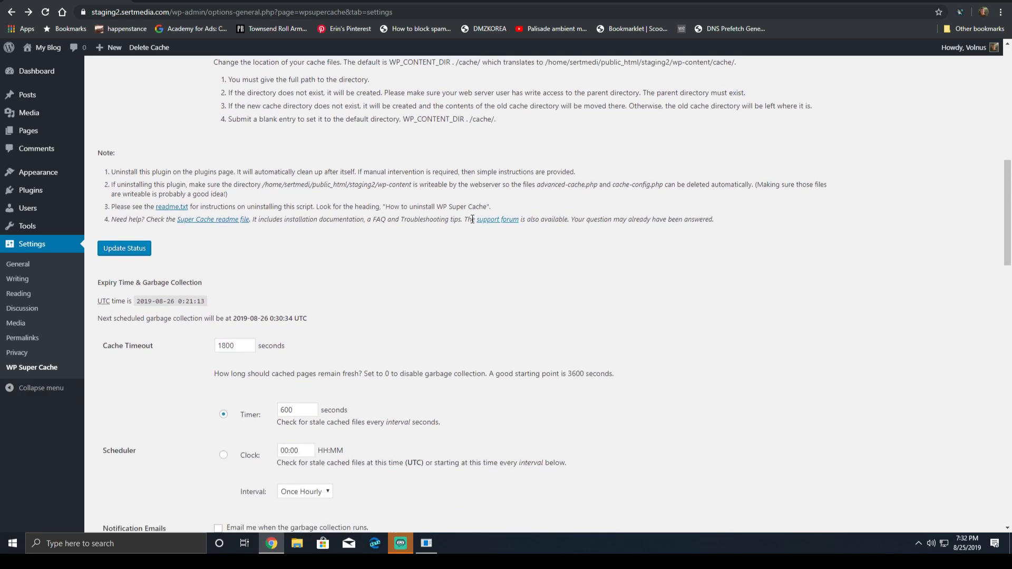
{"action": "scroll", "coordinate": [210, 158], "scroll_direction": "down", "scroll_amount": 2}
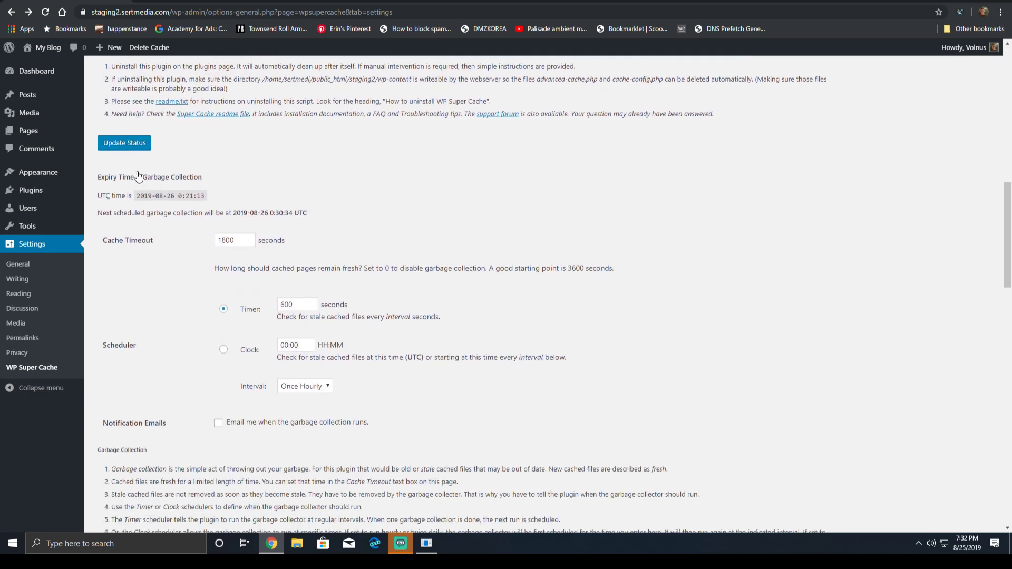
{"action": "scroll", "coordinate": [220, 203], "scroll_direction": "down", "scroll_amount": 1}
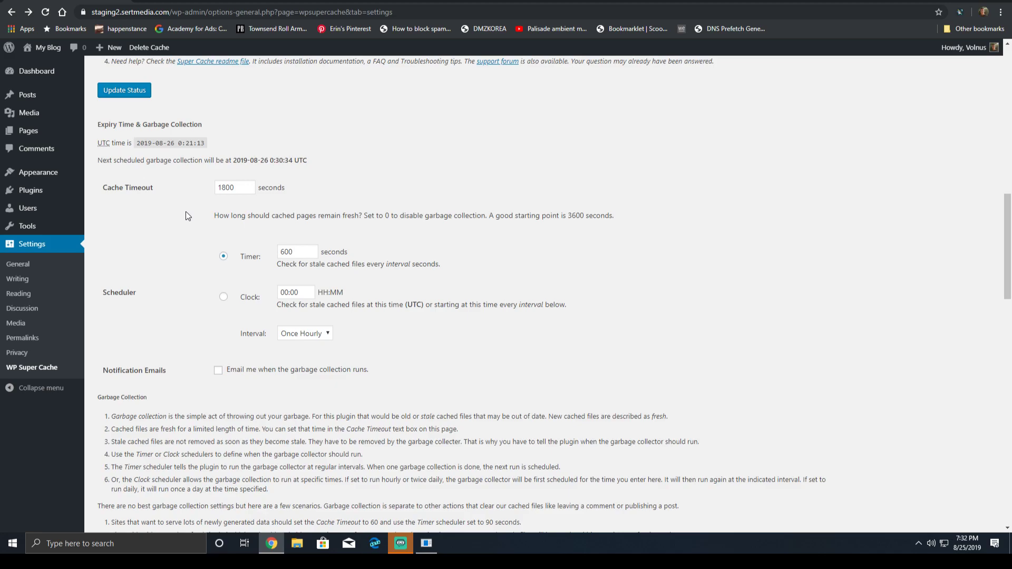
{"action": "left_click_drag", "start_coordinate": [232, 216], "coordinate": [316, 216]}
{"action": "triple_click", "coordinate": [266, 216]}
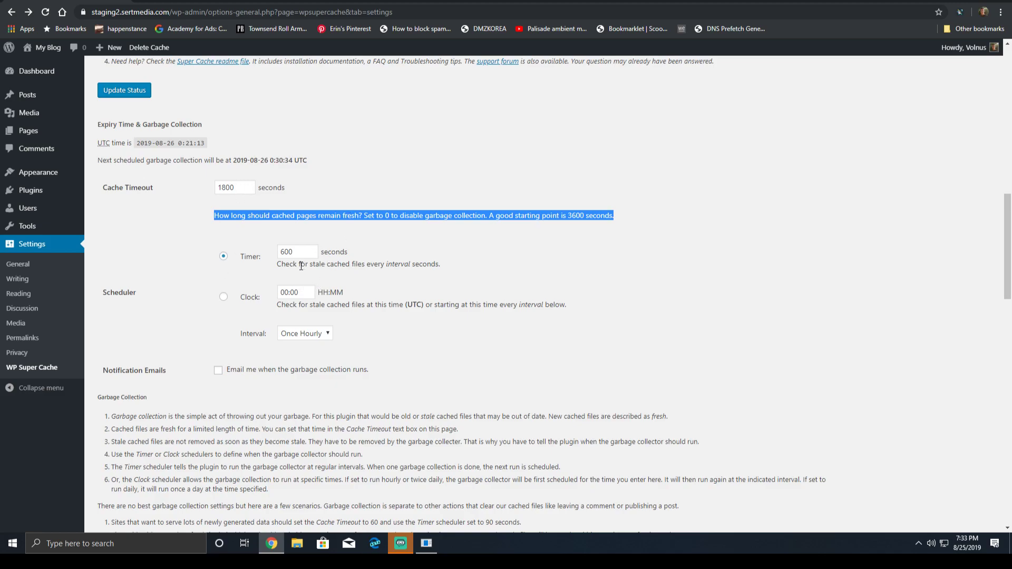
{"action": "double_click", "coordinate": [287, 250]}
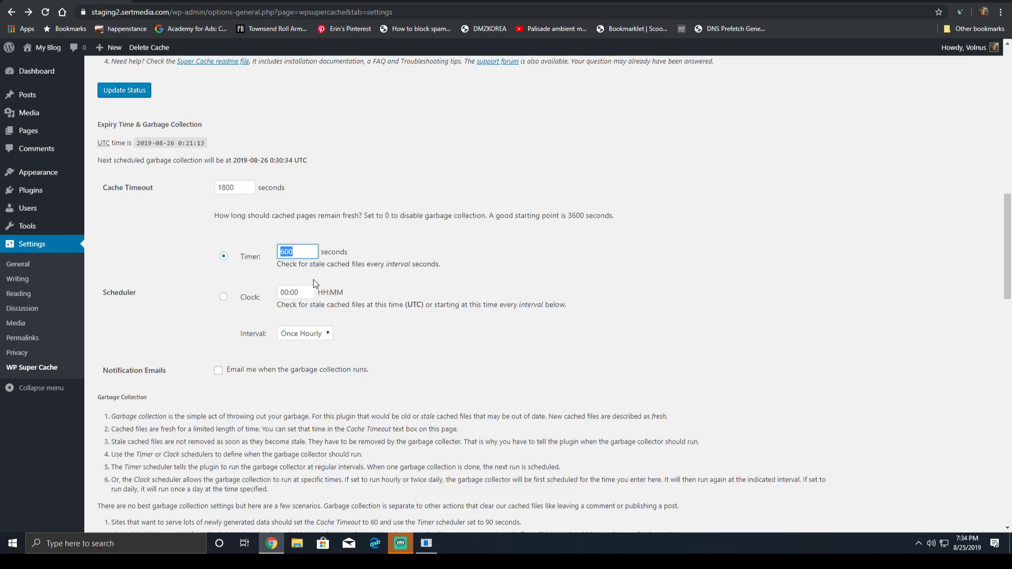
{"action": "left_click", "coordinate": [254, 299]}
{"action": "triple_click", "coordinate": [278, 292]}
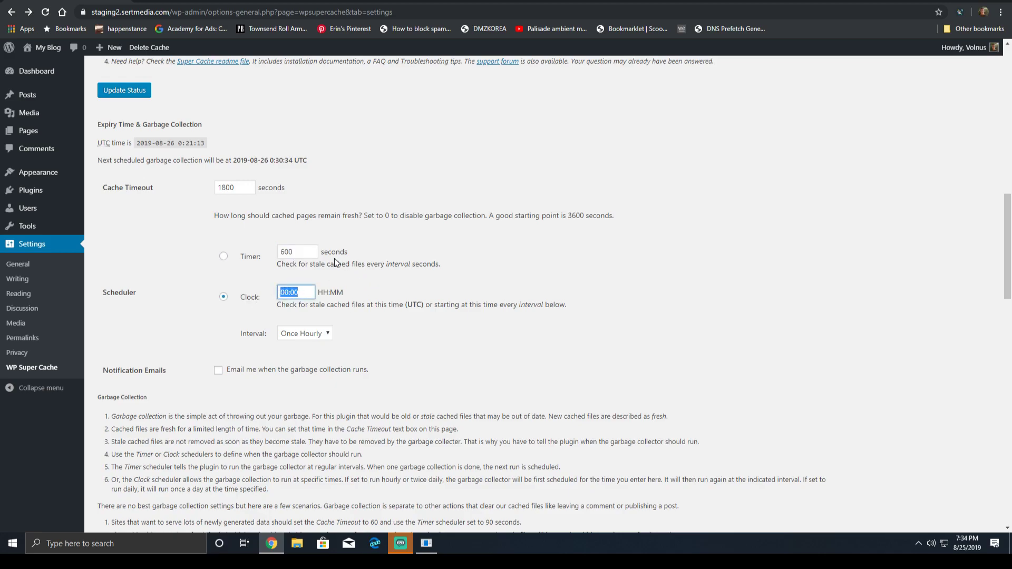
{"action": "type", "text": "23:00"}
{"action": "left_click", "coordinate": [309, 334]}
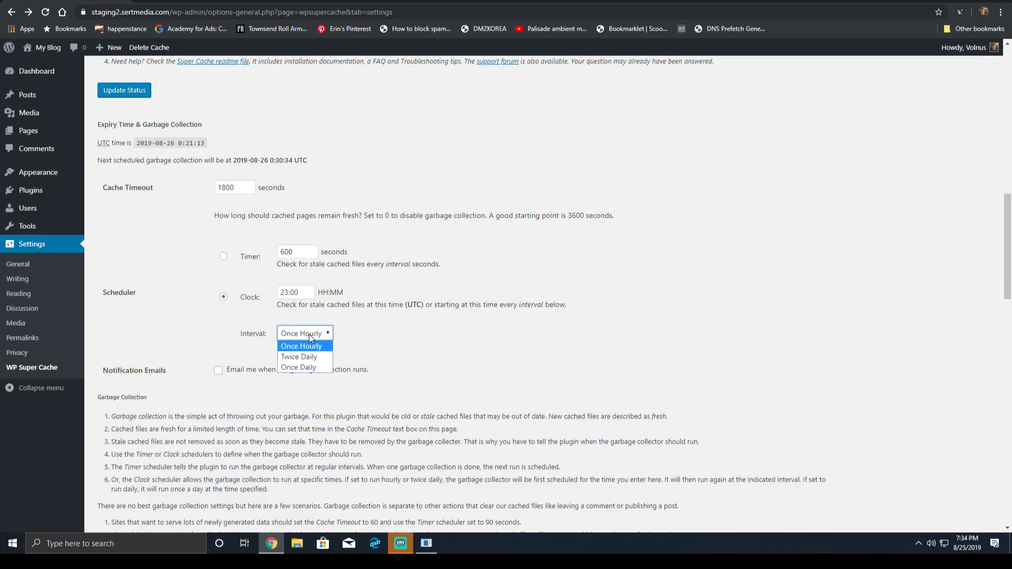
{"action": "left_click", "coordinate": [317, 368]}
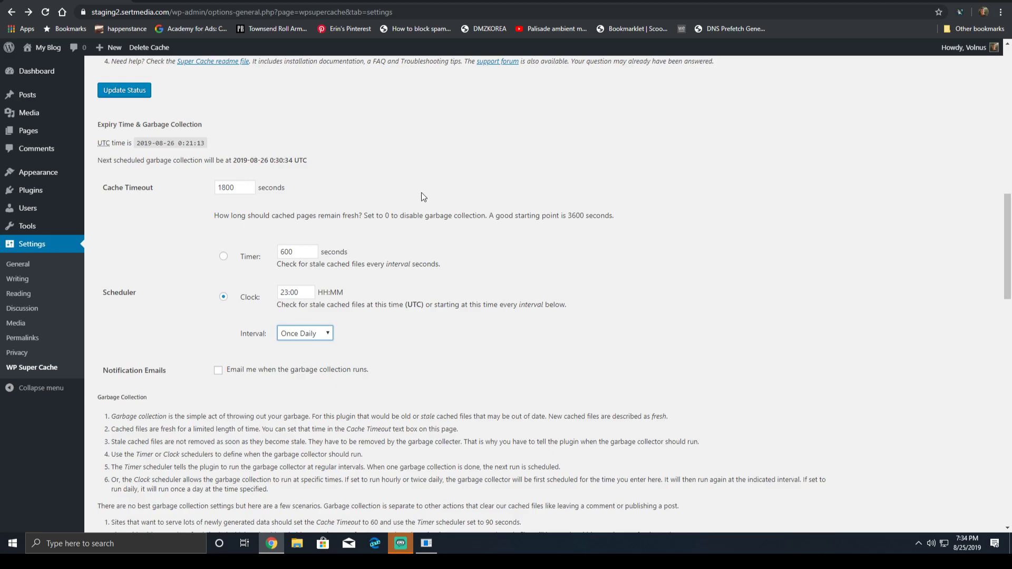
Set the cache timeout to 6000 seconds
{"action": "triple_click", "coordinate": [292, 214]}
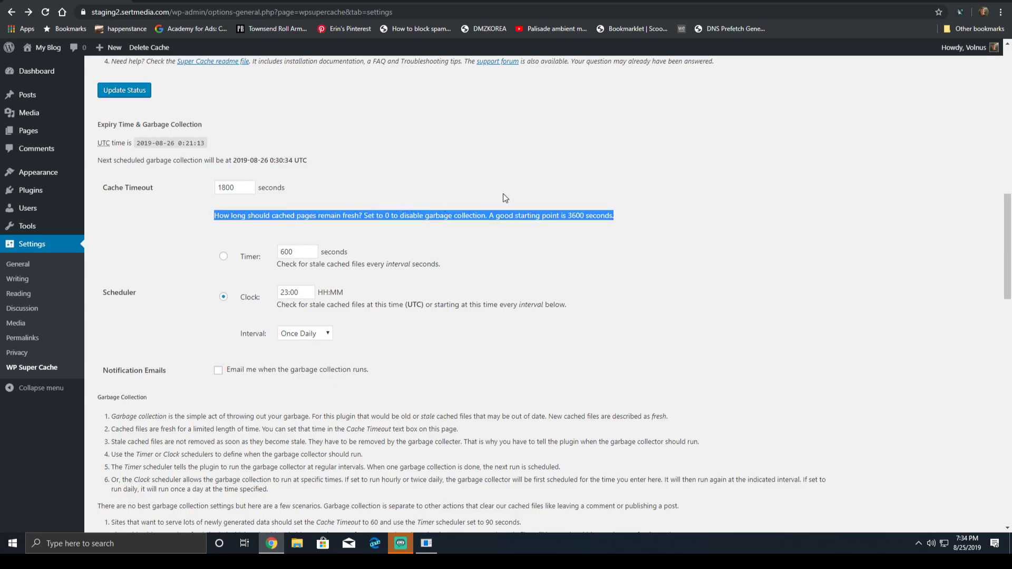
{"action": "left_click_drag", "start_coordinate": [390, 215], "coordinate": [452, 215]}
{"action": "triple_click", "coordinate": [573, 215]}
{"action": "left_click", "coordinate": [589, 215]}
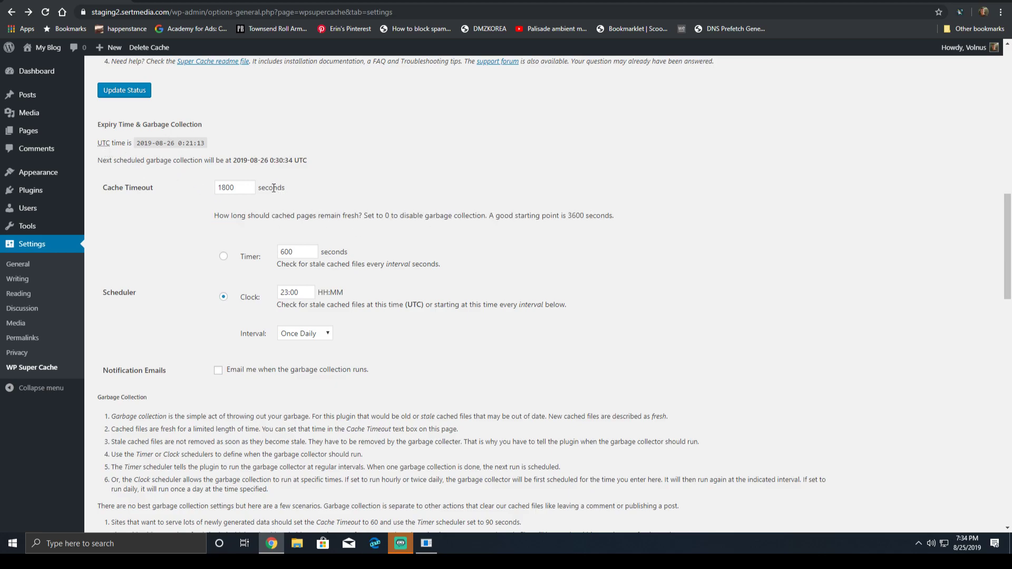
{"action": "double_click", "coordinate": [237, 188]}
{"action": "type", "text": "6000"}
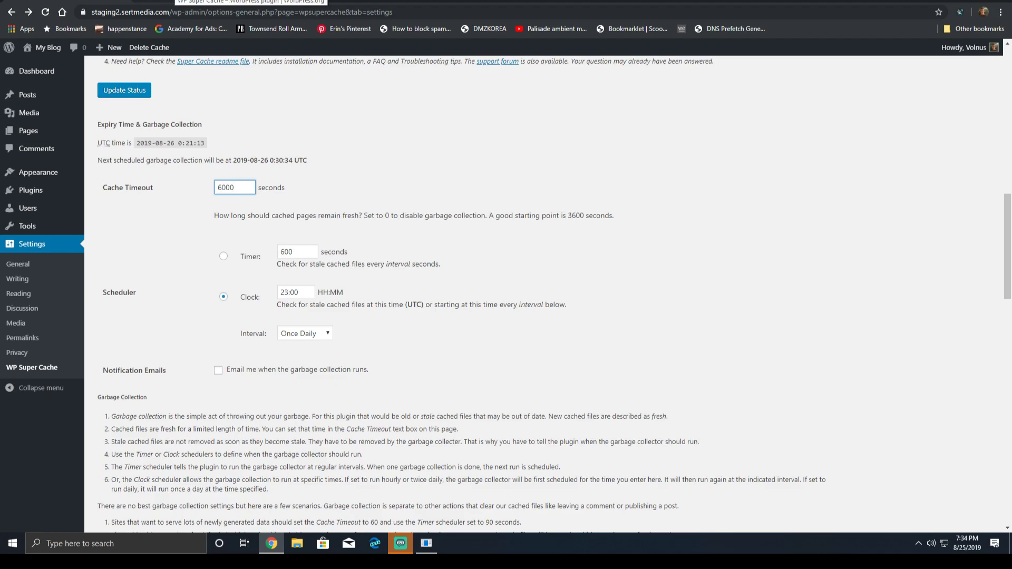
{"action": "key", "text": "ctrl+t"}
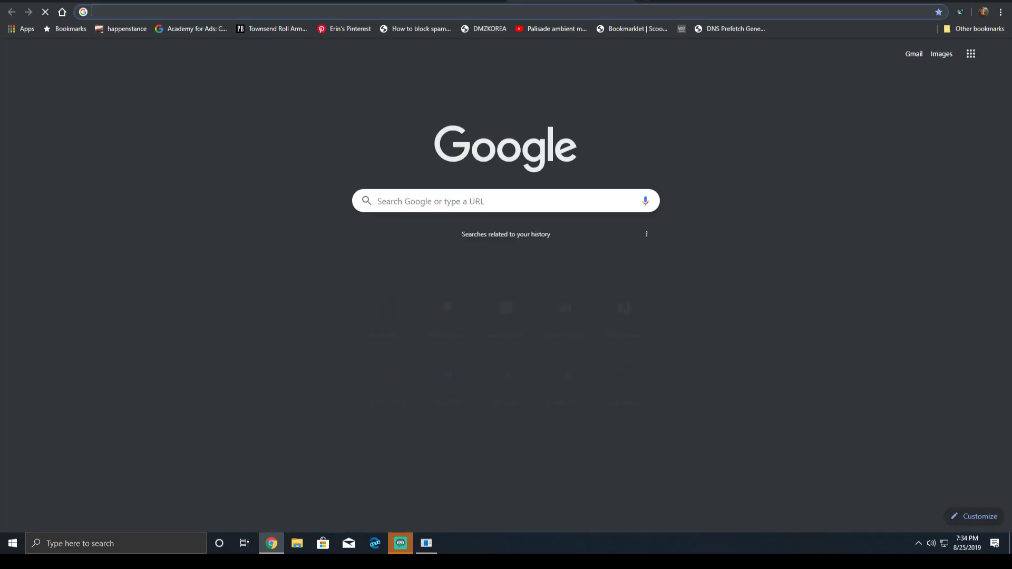
{"action": "type", "text": "60"}
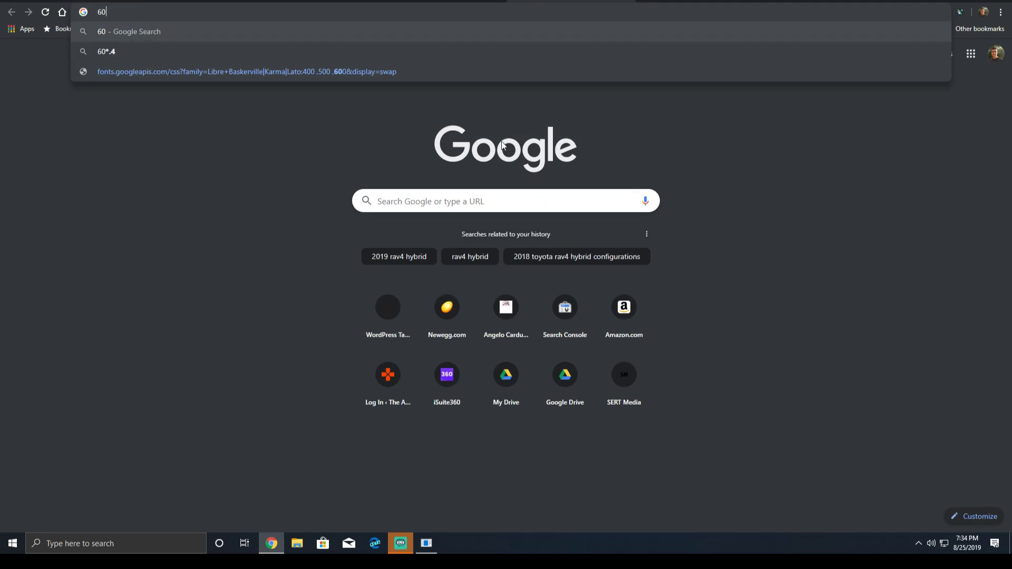
{"action": "key", "text": "ctrl+w"}
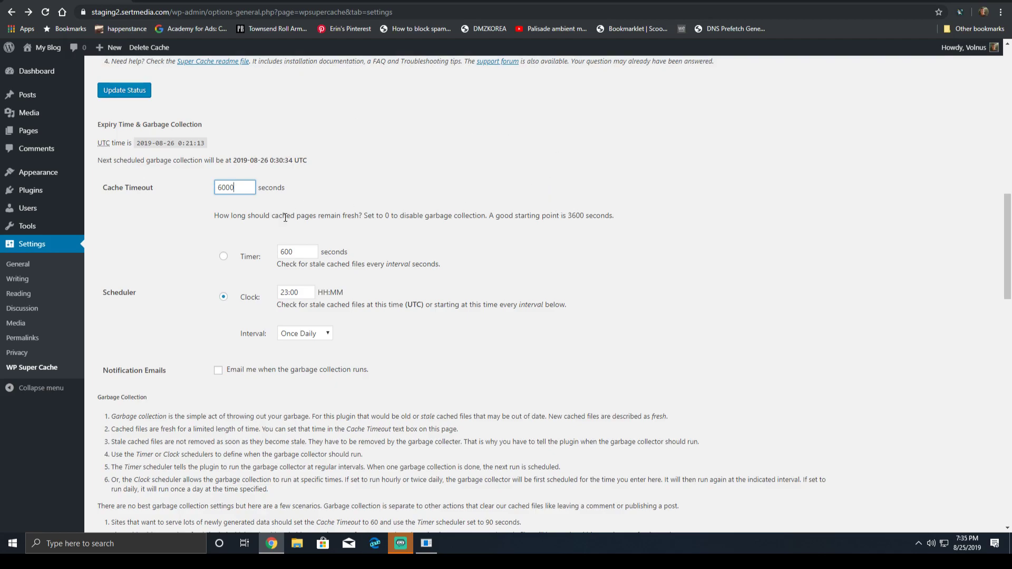
Set the cache timeout to 36000 seconds and switch the garbage collection scheduler to a timer of 18000 seconds
{"action": "double_click", "coordinate": [245, 191]}
{"action": "type", "text": "36000"}
{"action": "double_click", "coordinate": [284, 290]}
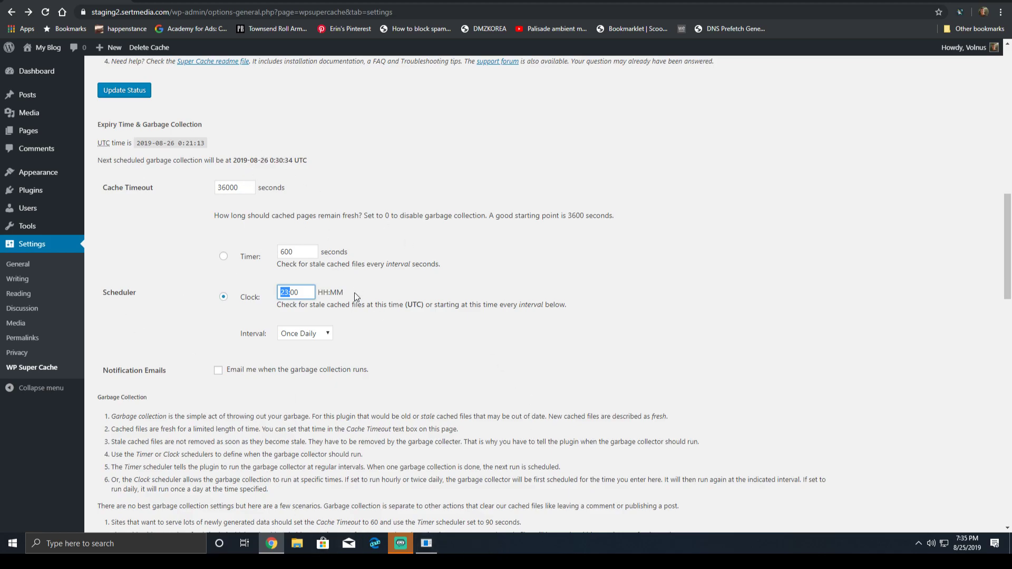
{"action": "left_click", "coordinate": [223, 256]}
{"action": "double_click", "coordinate": [287, 251]}
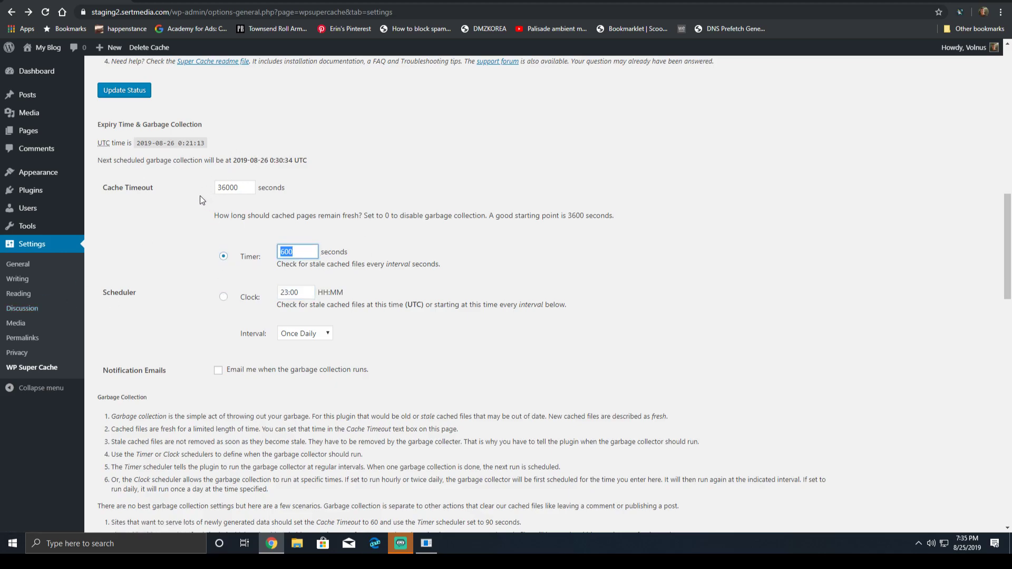
{"action": "type", "text": "18000"}
Review the garbage collection notes, accepted filenames and rejected URIs, rejected user agents, lock down and directly cached files settings
{"action": "scroll", "coordinate": [290, 147], "scroll_direction": "down", "scroll_amount": 6}
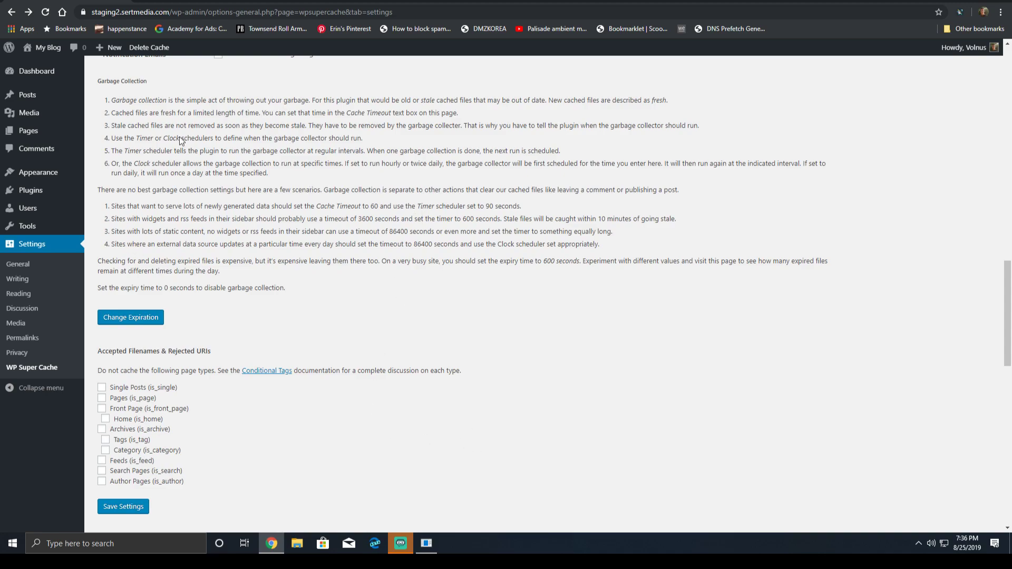
{"action": "scroll", "coordinate": [399, 274], "scroll_direction": "down", "scroll_amount": 3}
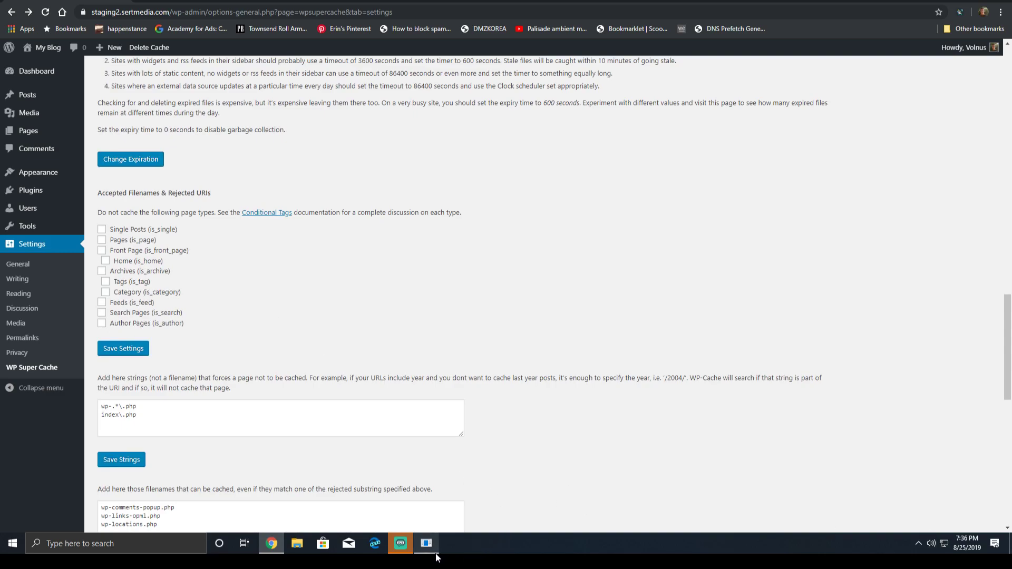
{"action": "mouse_move", "coordinate": [411, 557]}
{"action": "scroll", "coordinate": [156, 303], "scroll_direction": "down", "scroll_amount": 2}
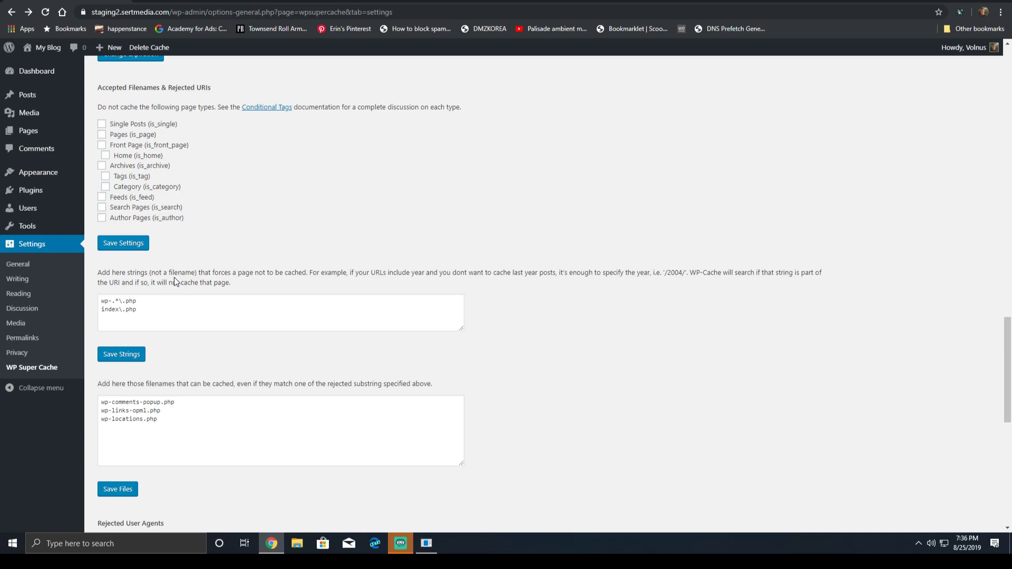
{"action": "left_click", "coordinate": [110, 201]}
{"action": "scroll", "coordinate": [155, 316], "scroll_direction": "down", "scroll_amount": 7}
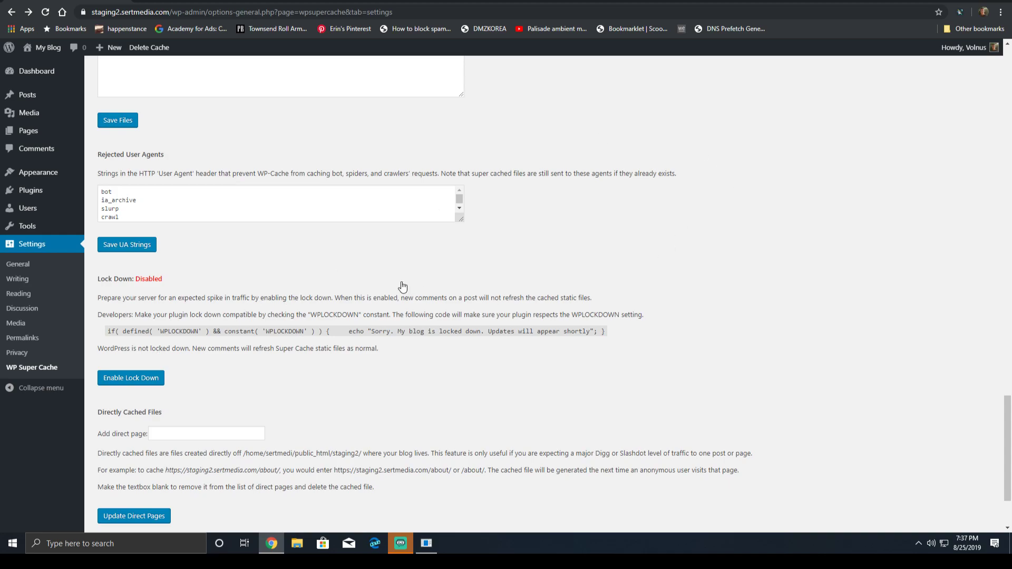
{"action": "scroll", "coordinate": [390, 290], "scroll_direction": "down", "scroll_amount": 1}
{"action": "scroll", "coordinate": [21, 100], "scroll_direction": "up", "scroll_amount": 5}
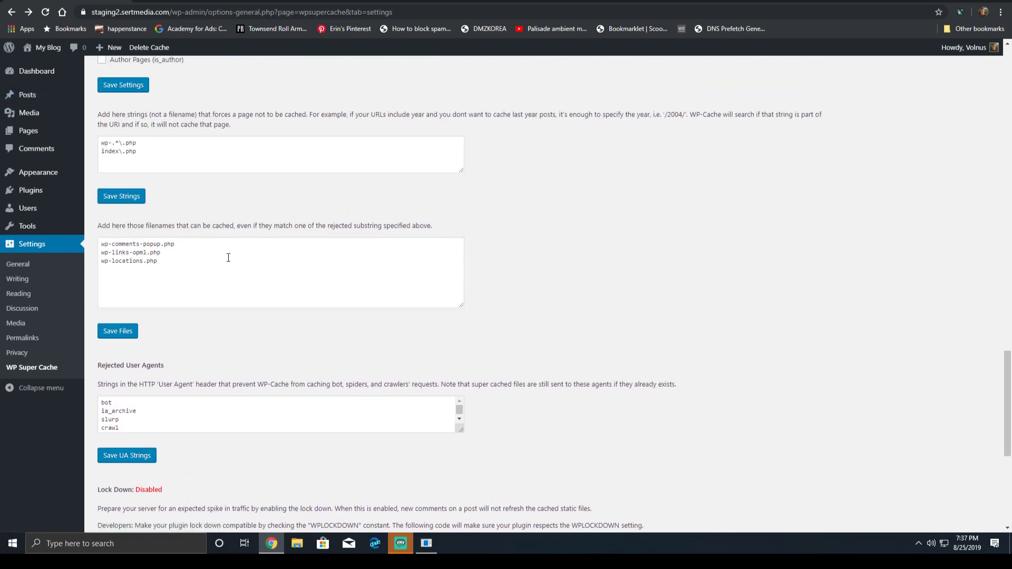
{"action": "scroll", "coordinate": [215, 341], "scroll_direction": "down", "scroll_amount": 2}
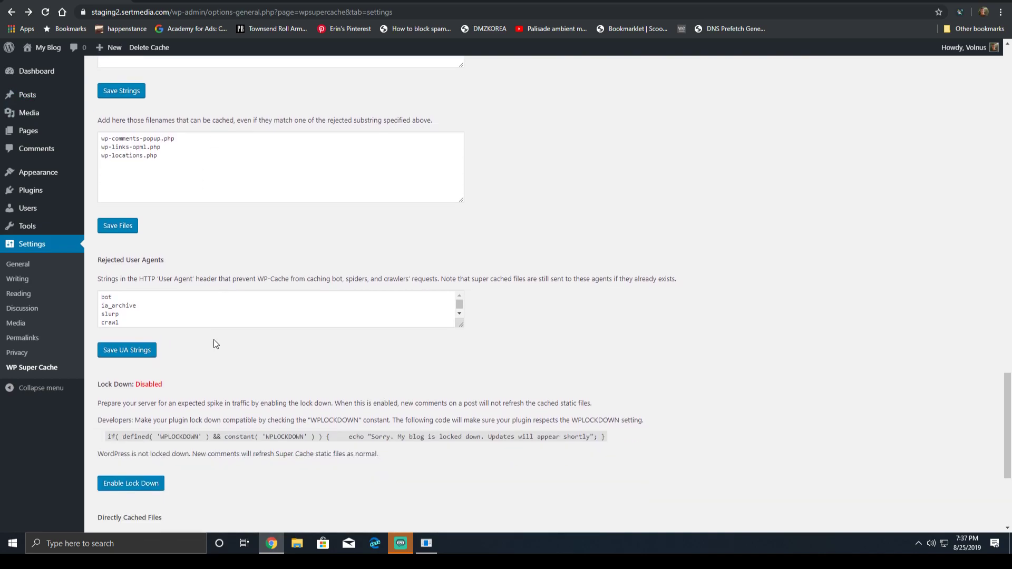
Read the lock down explanation and look over the directly cached files and fix configuration sections of the advanced settings
{"action": "scroll", "coordinate": [212, 341], "scroll_direction": "down", "scroll_amount": 1}
{"action": "scroll", "coordinate": [215, 340], "scroll_direction": "down", "scroll_amount": 1}
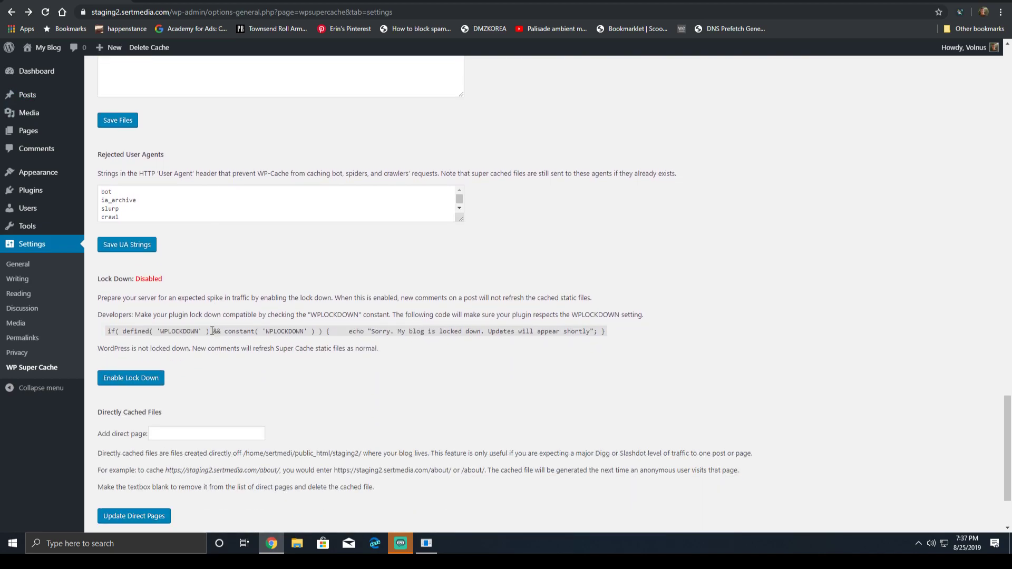
{"action": "scroll", "coordinate": [163, 307], "scroll_direction": "down", "scroll_amount": 1}
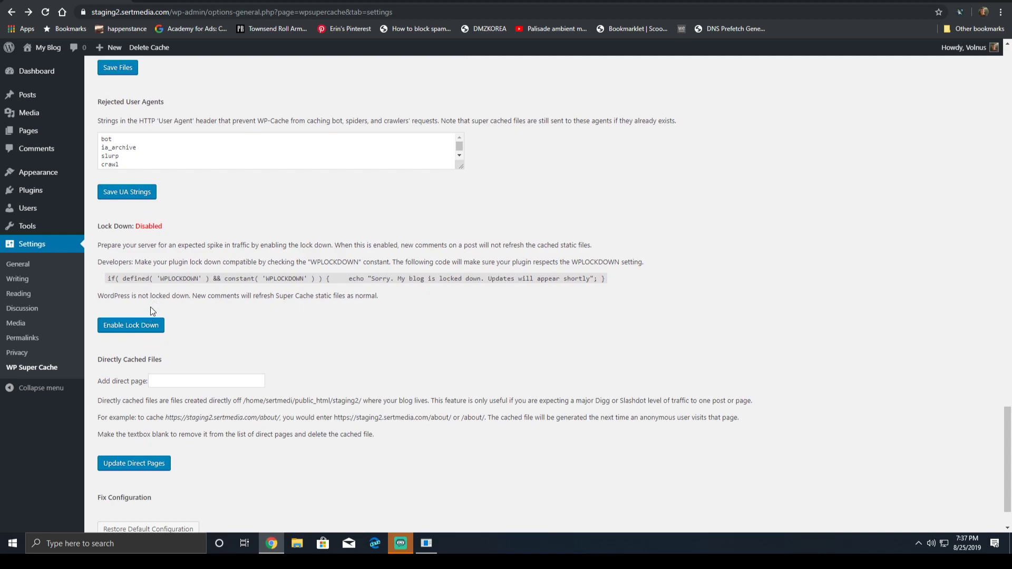
{"action": "scroll", "coordinate": [144, 314], "scroll_direction": "down", "scroll_amount": 1}
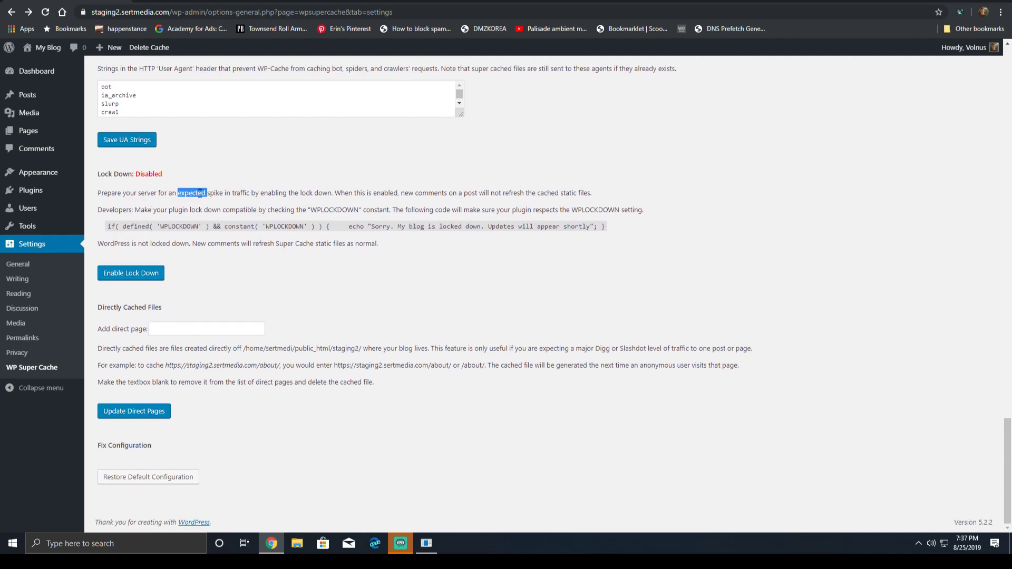
{"action": "triple_click", "coordinate": [222, 193]}
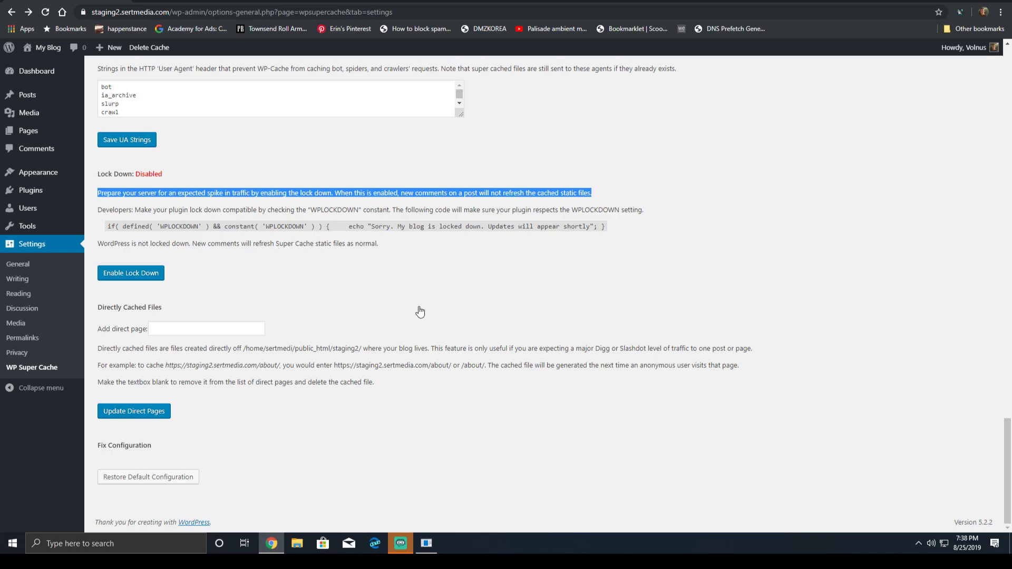
Examine the Jetpack CDN and Simple CDN settings, including the URLs, include directories and CNAMES, and open the cache contents overview
{"action": "scroll", "coordinate": [644, 274], "scroll_direction": "up", "scroll_amount": 20}
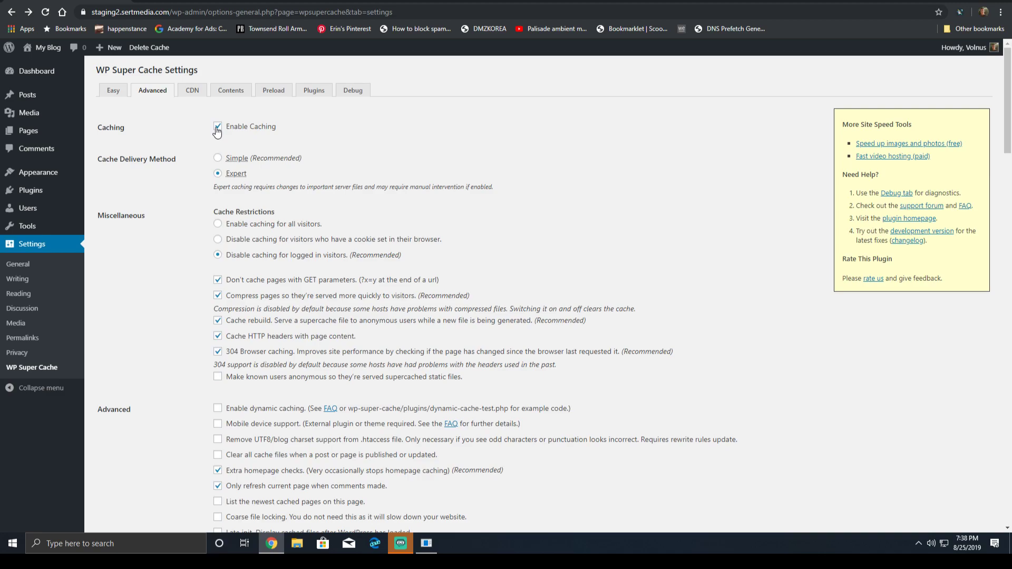
{"action": "left_click", "coordinate": [201, 95]}
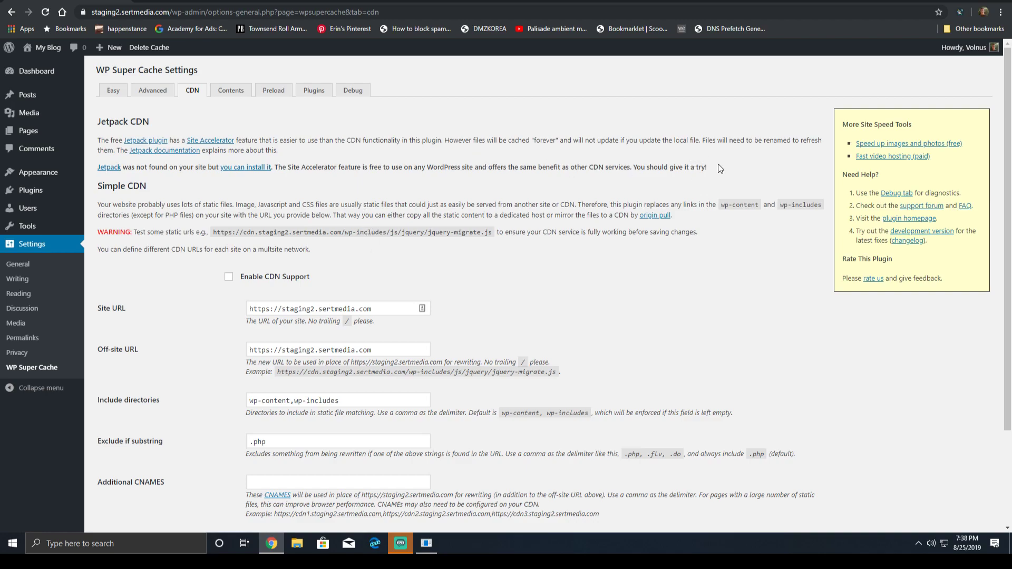
{"action": "left_click_drag", "start_coordinate": [719, 163], "coordinate": [465, 152]}
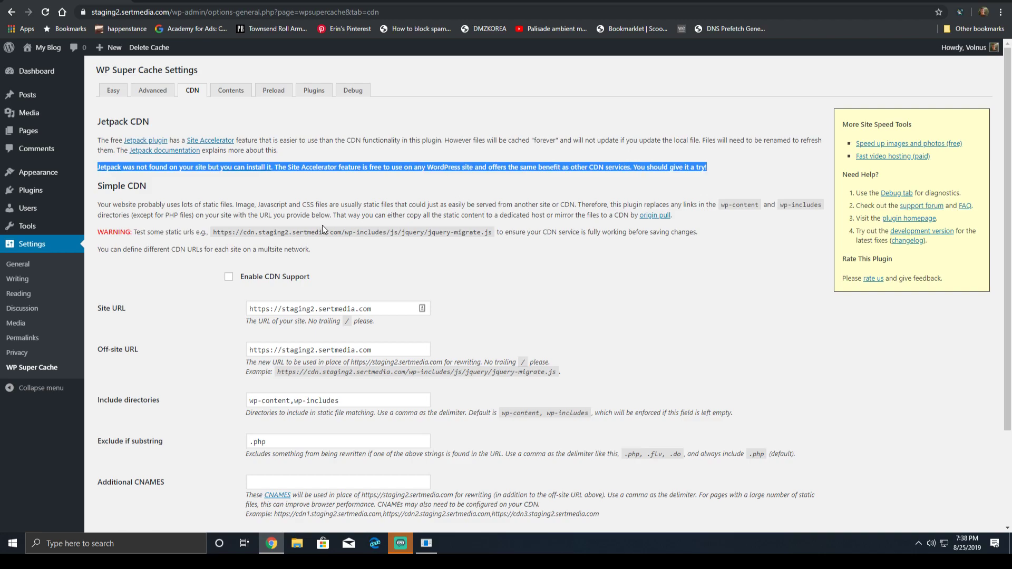
{"action": "scroll", "coordinate": [438, 181], "scroll_direction": "down", "scroll_amount": 3}
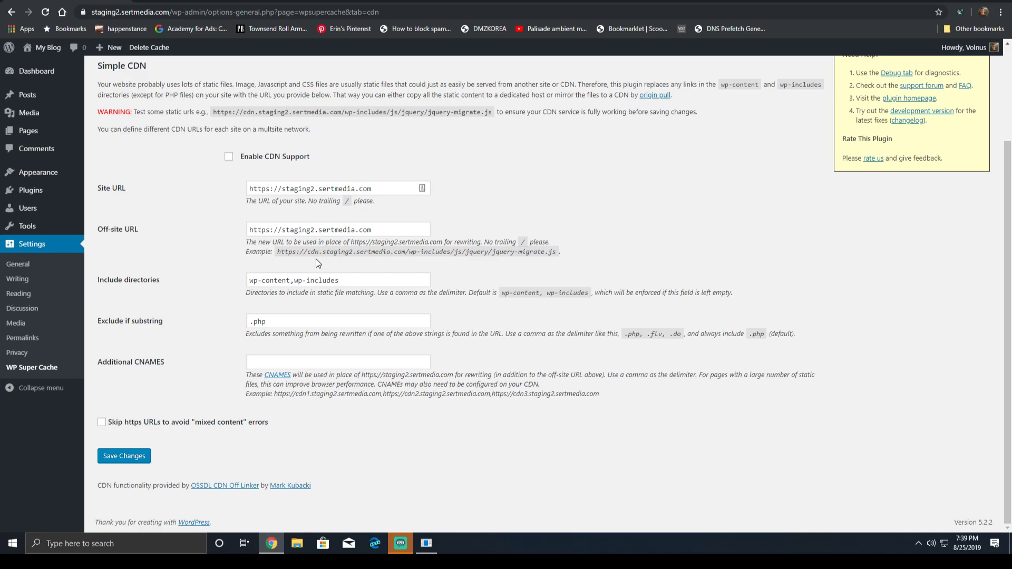
{"action": "left_click", "coordinate": [372, 276]}
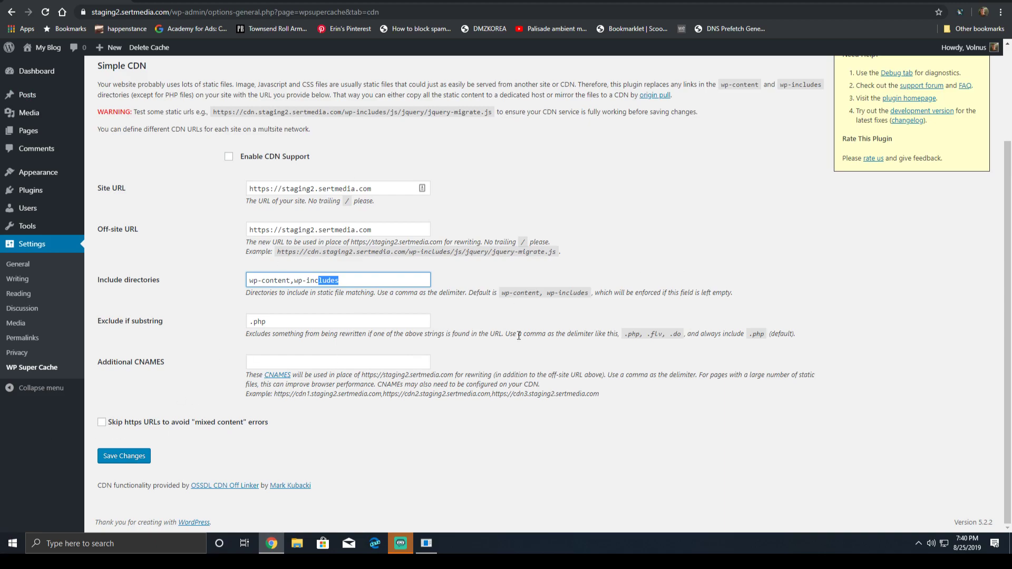
{"action": "scroll", "coordinate": [529, 282], "scroll_direction": "up", "scroll_amount": 3}
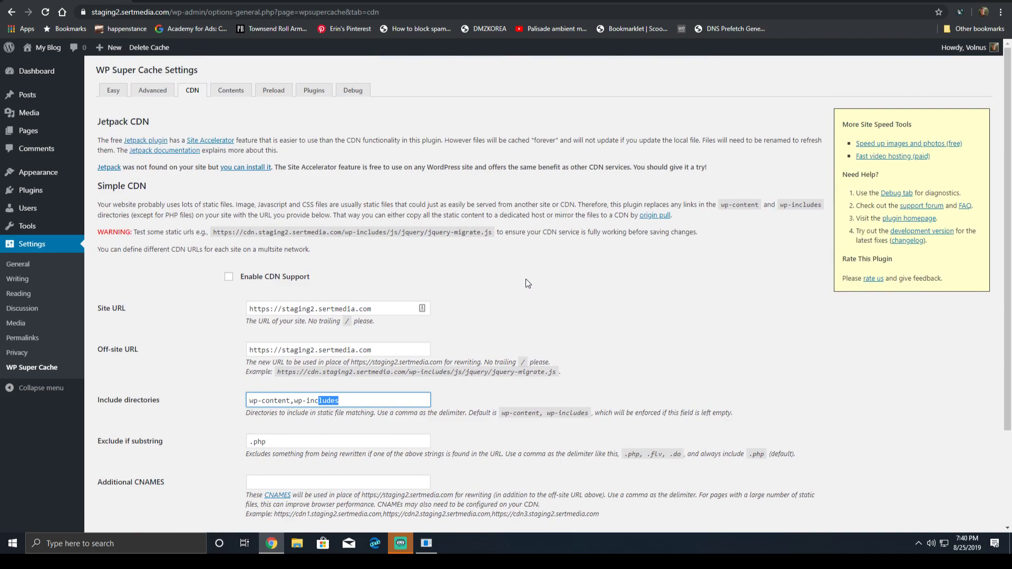
{"action": "scroll", "coordinate": [545, 169], "scroll_direction": "down", "scroll_amount": 3}
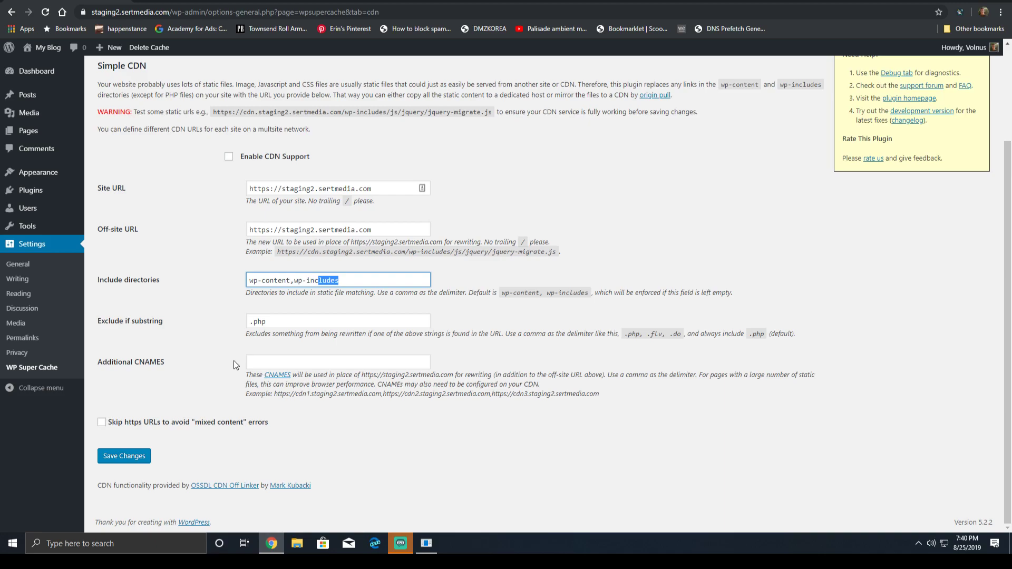
{"action": "left_click", "coordinate": [342, 432]}
{"action": "scroll", "coordinate": [342, 432], "scroll_direction": "up", "scroll_amount": 3}
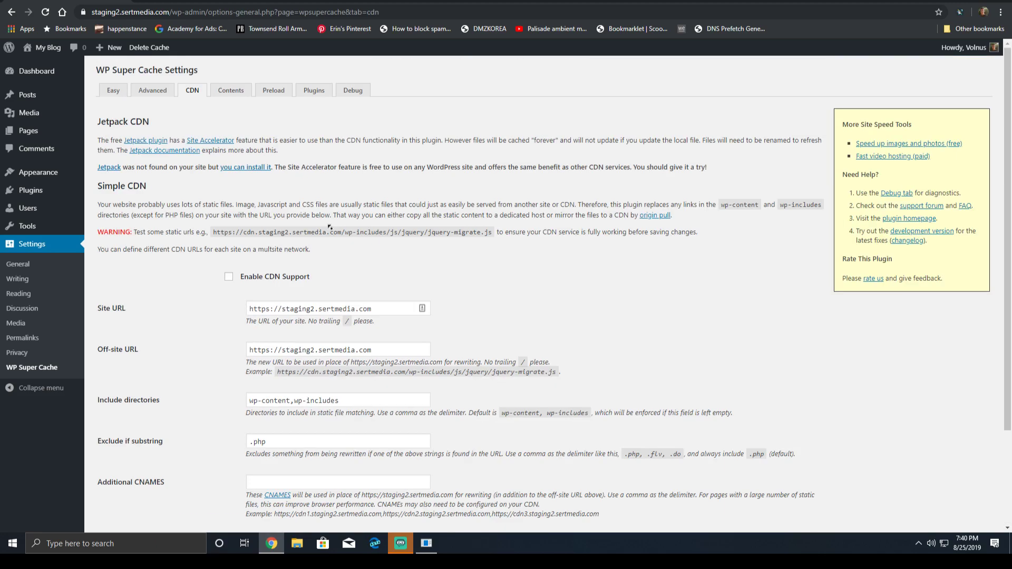
{"action": "left_click", "coordinate": [229, 95]}
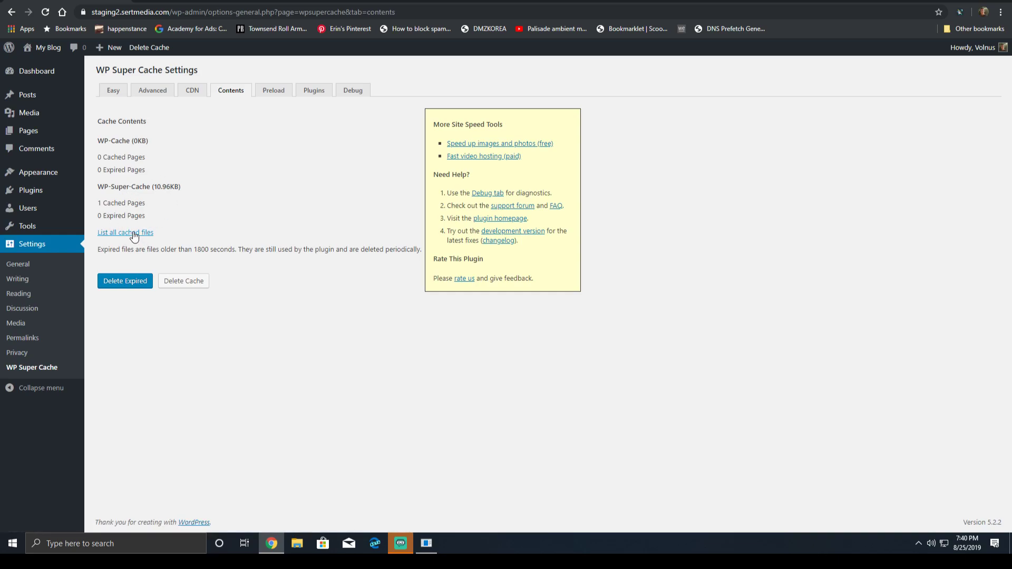
In the preload settings, tick Preload mode and preloading of tags, categories and other taxonomies, keeping status emails at No Emails
{"action": "left_click", "coordinate": [274, 90]}
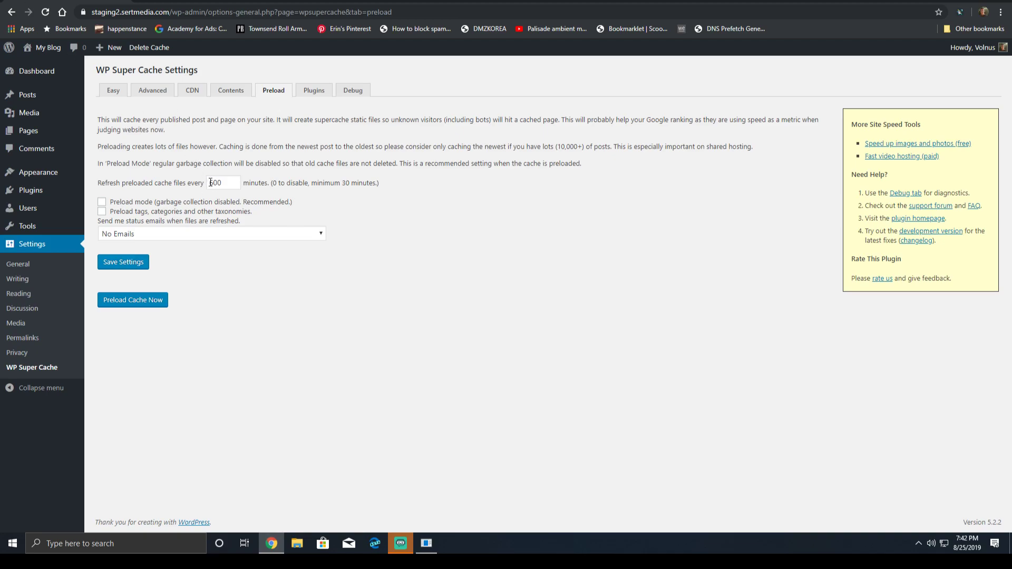
{"action": "left_click_drag", "start_coordinate": [228, 182], "coordinate": [204, 180]}
{"action": "left_click", "coordinate": [102, 212]}
{"action": "left_click", "coordinate": [102, 211]}
{"action": "left_click", "coordinate": [102, 204]}
{"action": "left_click", "coordinate": [102, 211]}
{"action": "left_click", "coordinate": [175, 235]}
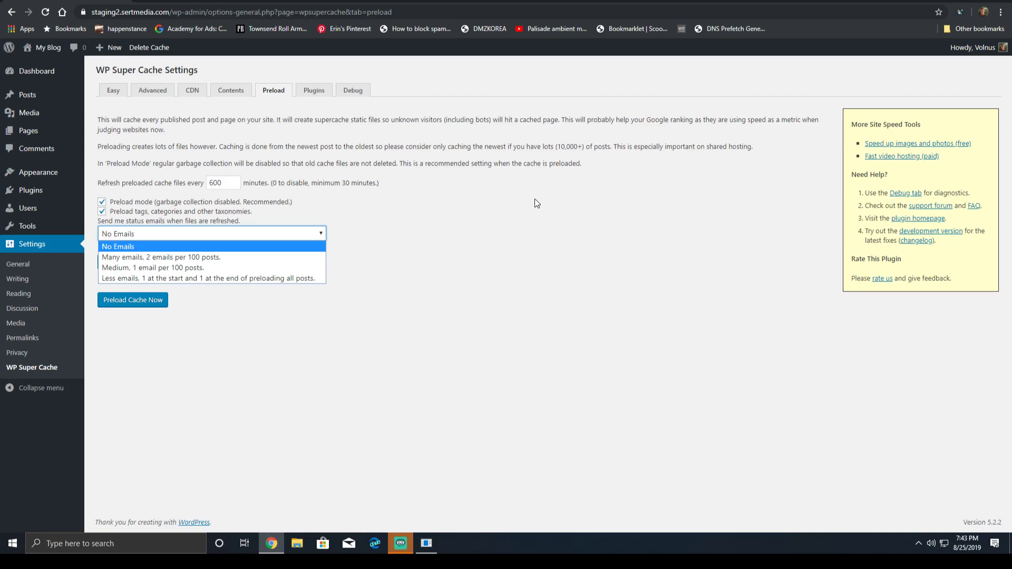
{"action": "left_click", "coordinate": [528, 168]}
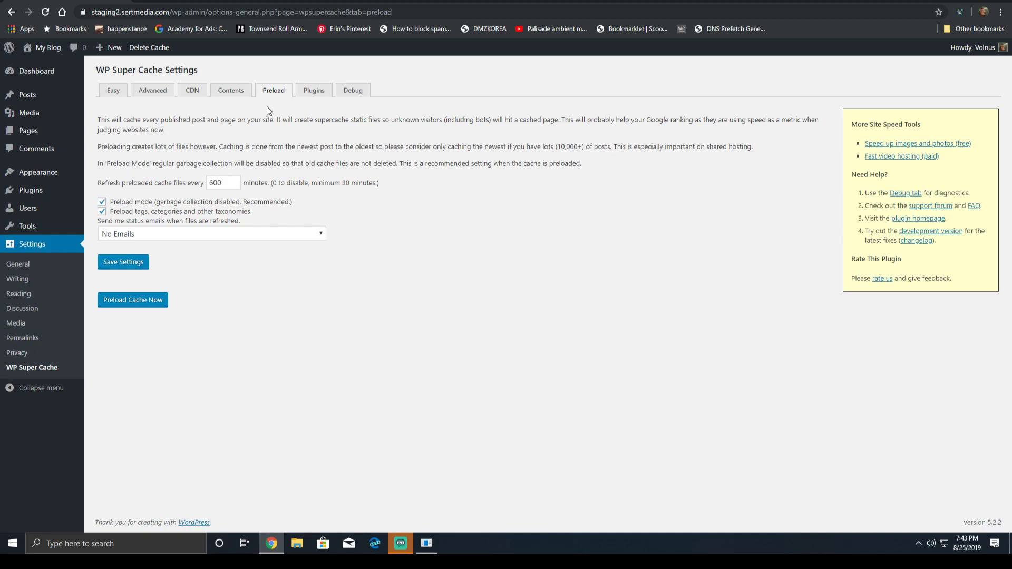
Review the available cache plugins, from Awaiting Moderation through WPTouch
{"action": "left_click", "coordinate": [315, 90]}
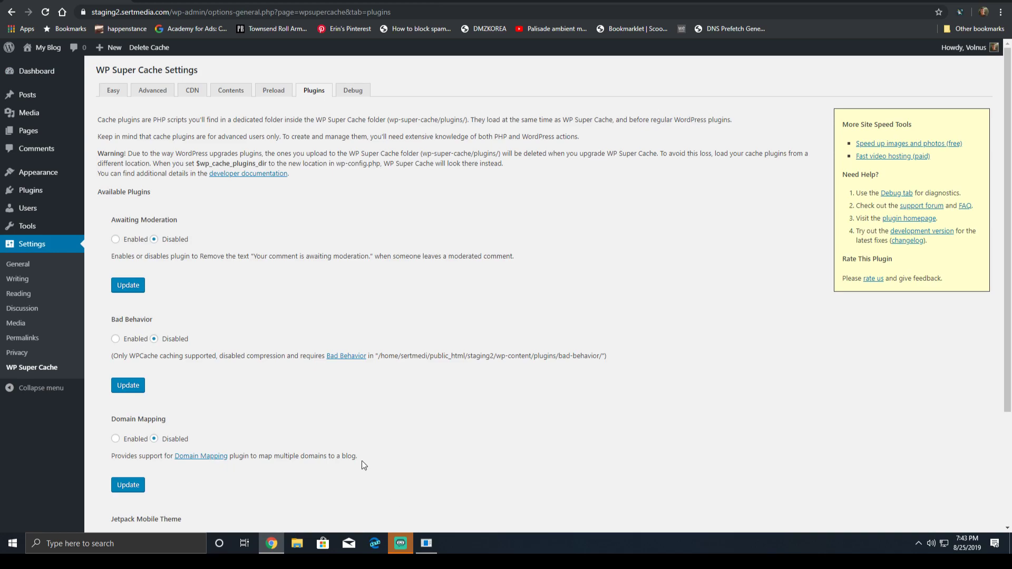
{"action": "scroll", "coordinate": [511, 354], "scroll_direction": "down", "scroll_amount": 3}
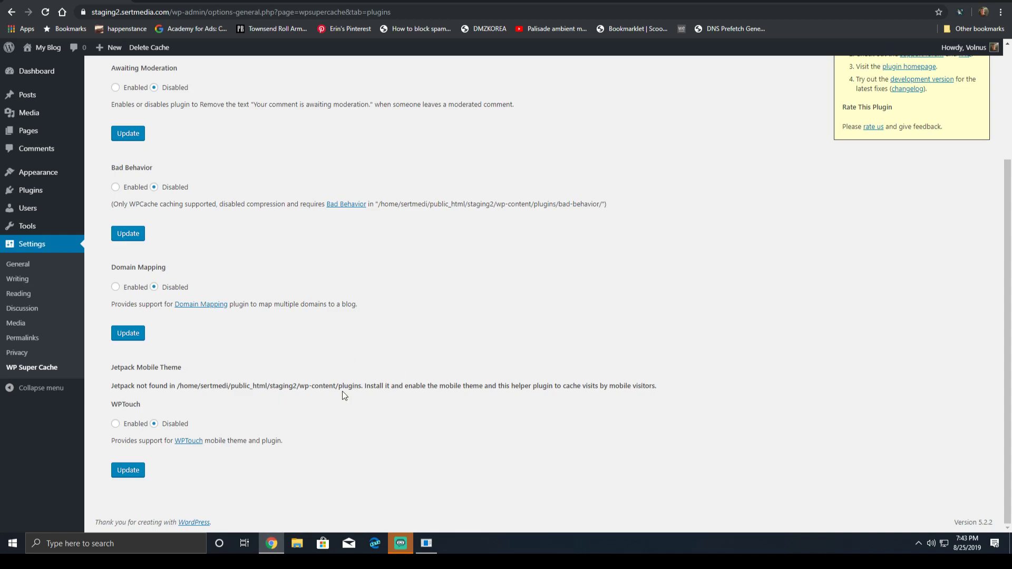
{"action": "scroll", "coordinate": [410, 375], "scroll_direction": "up", "scroll_amount": 3}
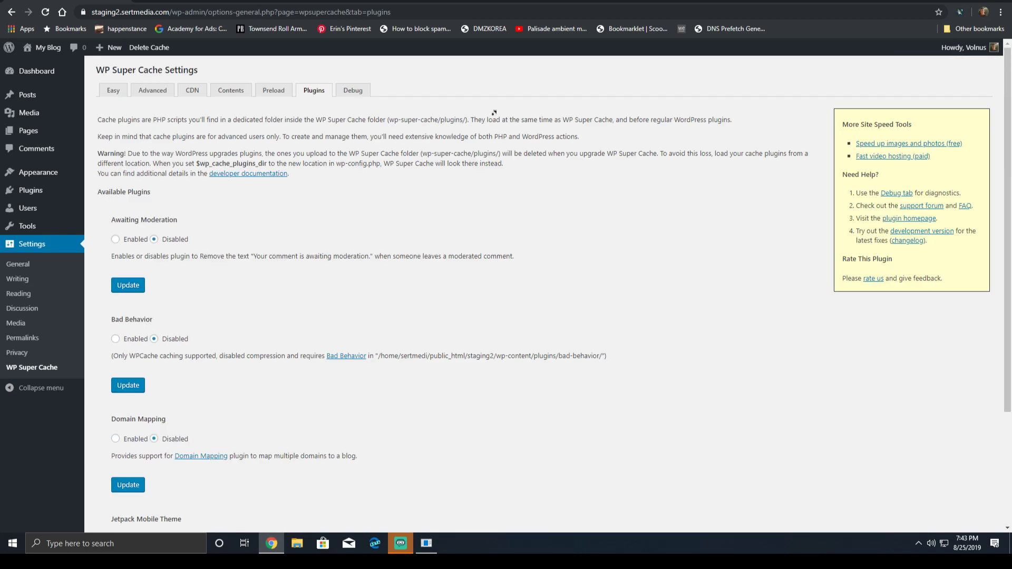
Review the debug logging, cache status message and front page check settings, and return to the easy caching settings
{"action": "left_click", "coordinate": [362, 92]}
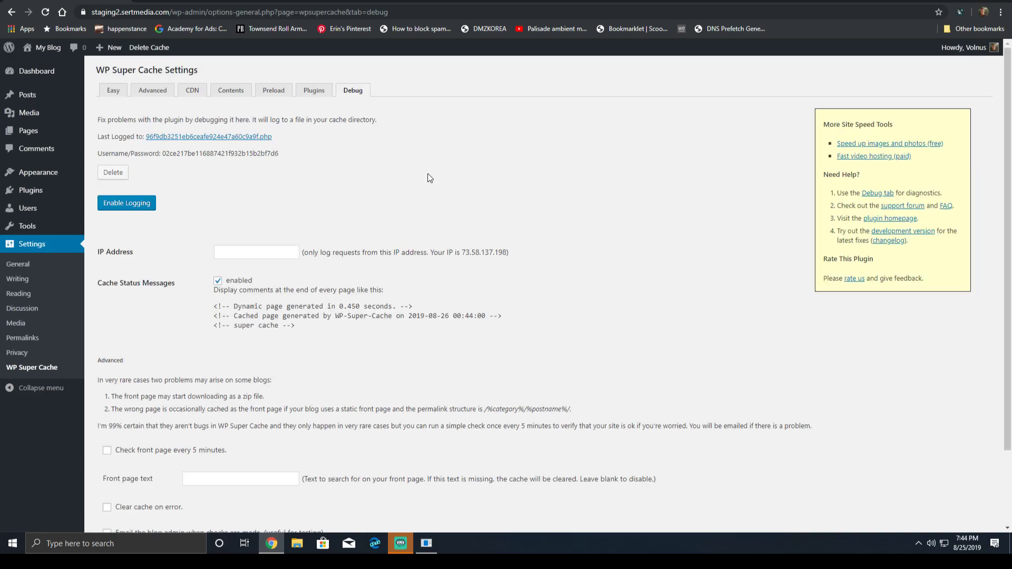
{"action": "scroll", "coordinate": [426, 169], "scroll_direction": "down", "scroll_amount": 2}
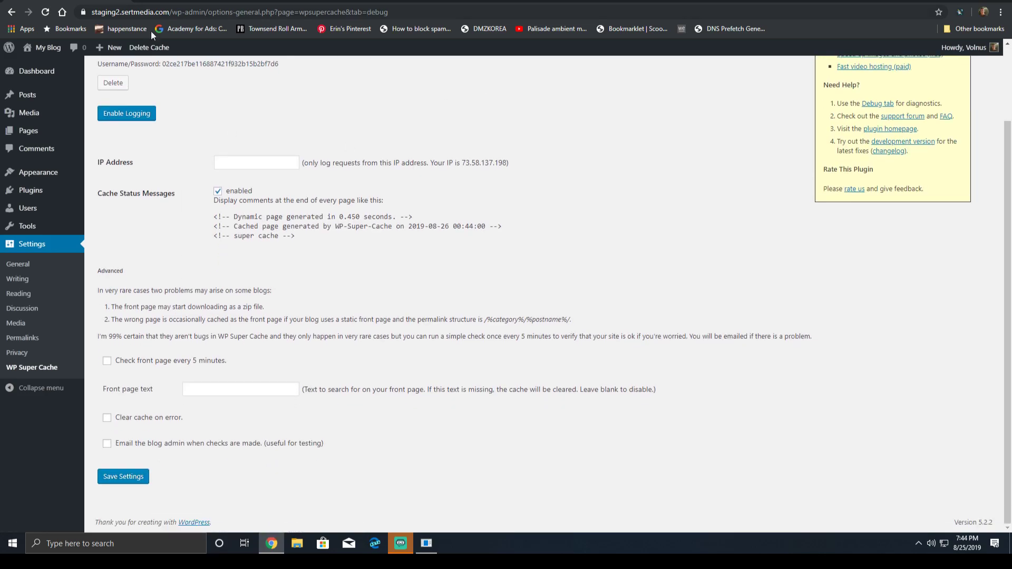
{"action": "scroll", "coordinate": [29, 112], "scroll_direction": "up", "scroll_amount": 2}
{"action": "left_click", "coordinate": [108, 93]}
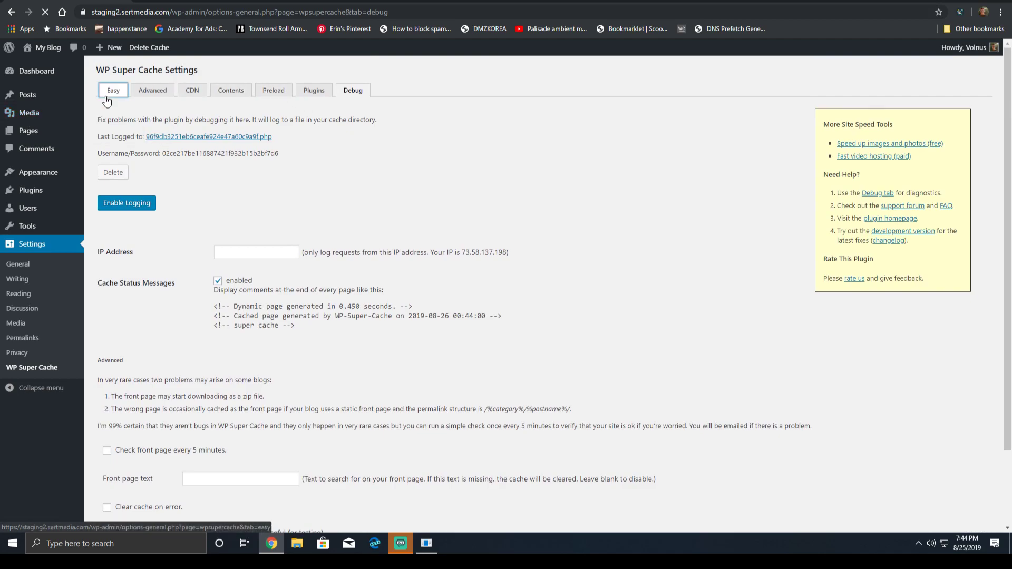